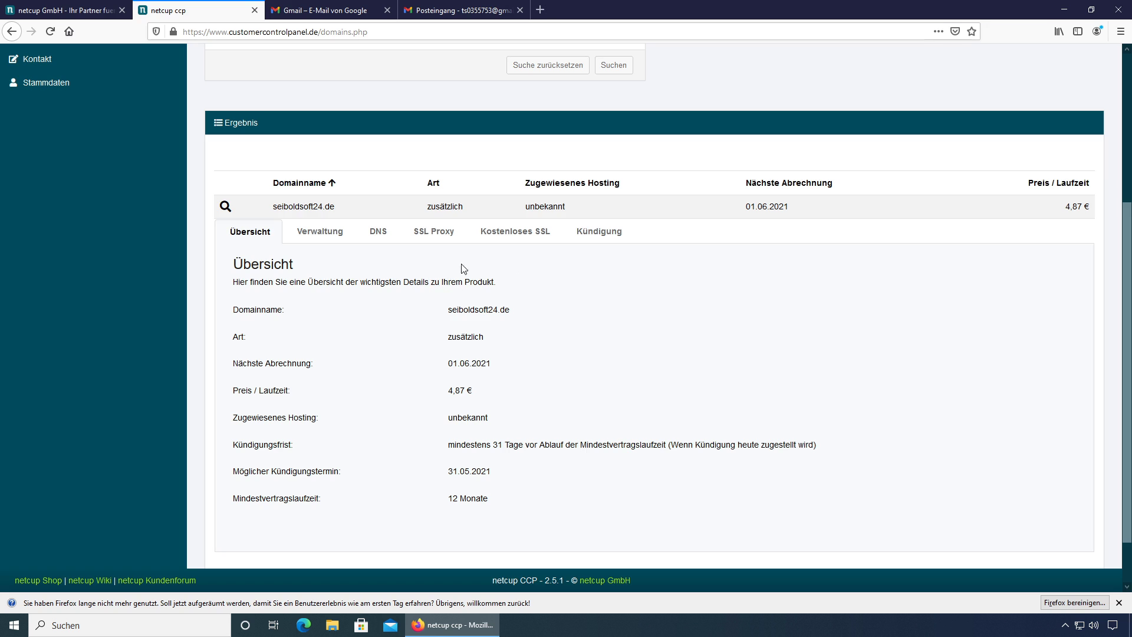
Step: Review the zone's MX records: mx1.improvmx.com at priority 10 and mx2.improvmx.com at priority 20
{"action": "left_click", "coordinate": [381, 241]}
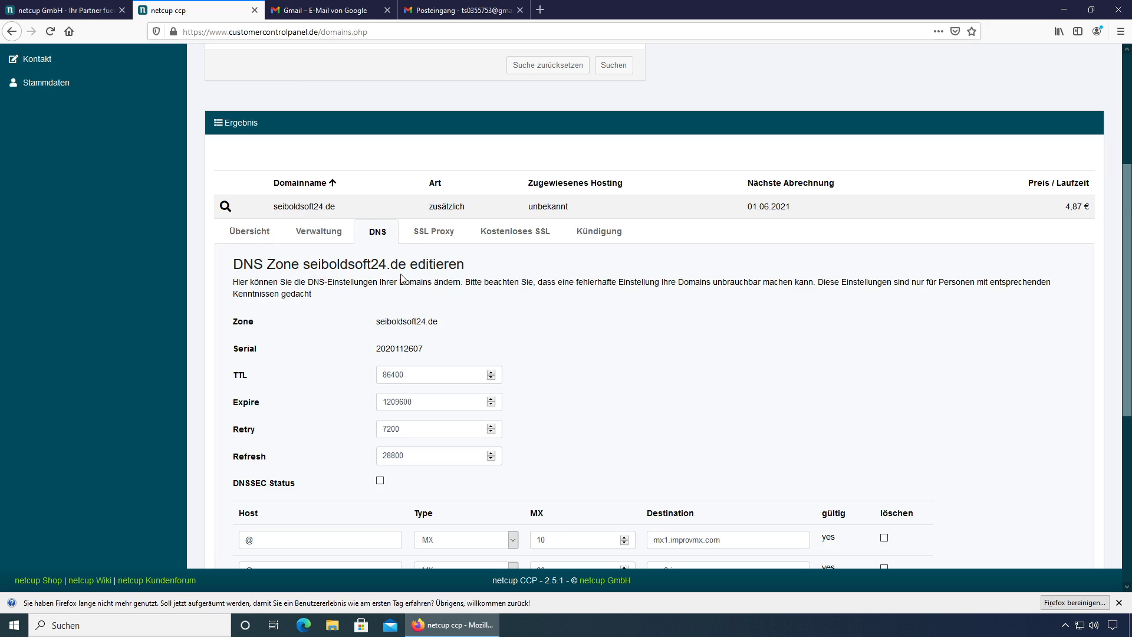
{"action": "scroll", "coordinate": [401, 277], "scroll_direction": "down", "scroll_amount": 3}
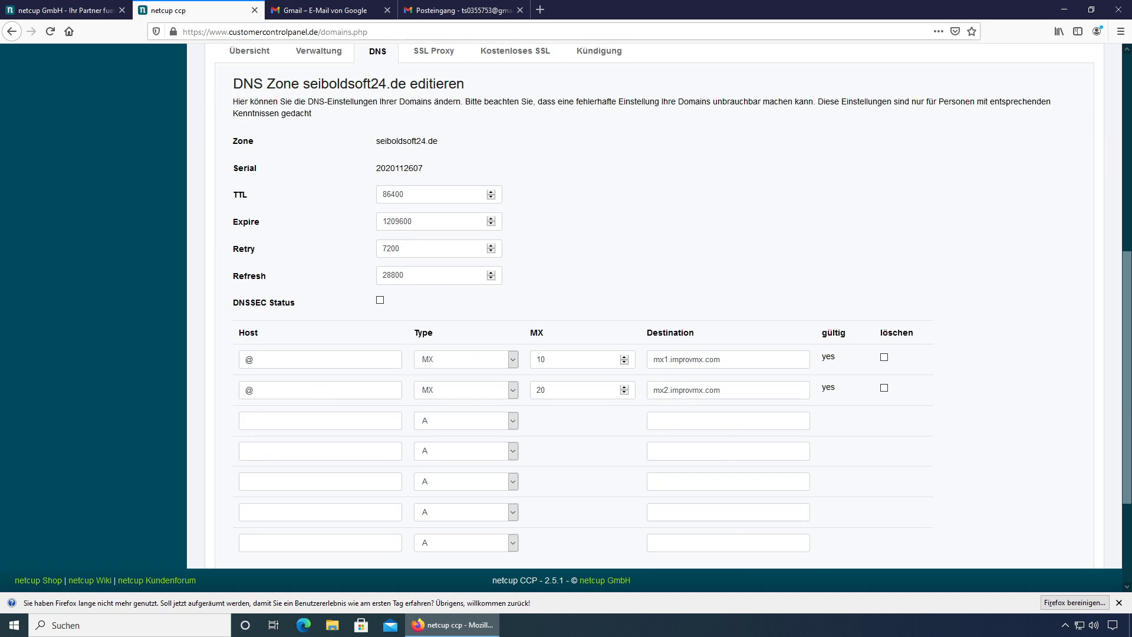
{"action": "double_click", "coordinate": [249, 359]}
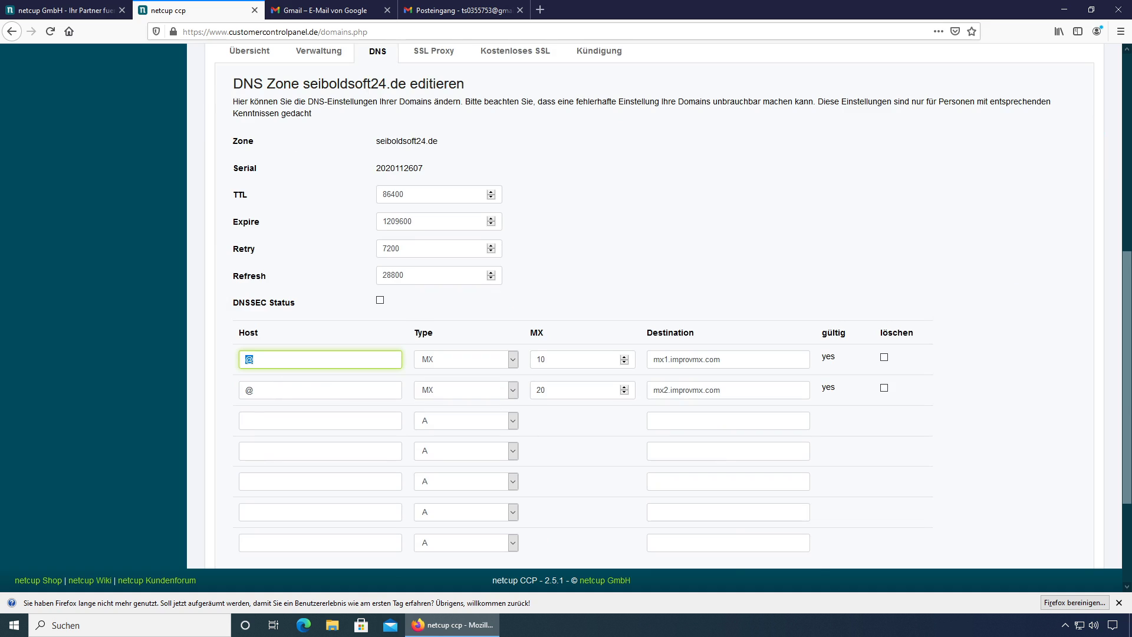
{"action": "left_click", "coordinate": [248, 389]}
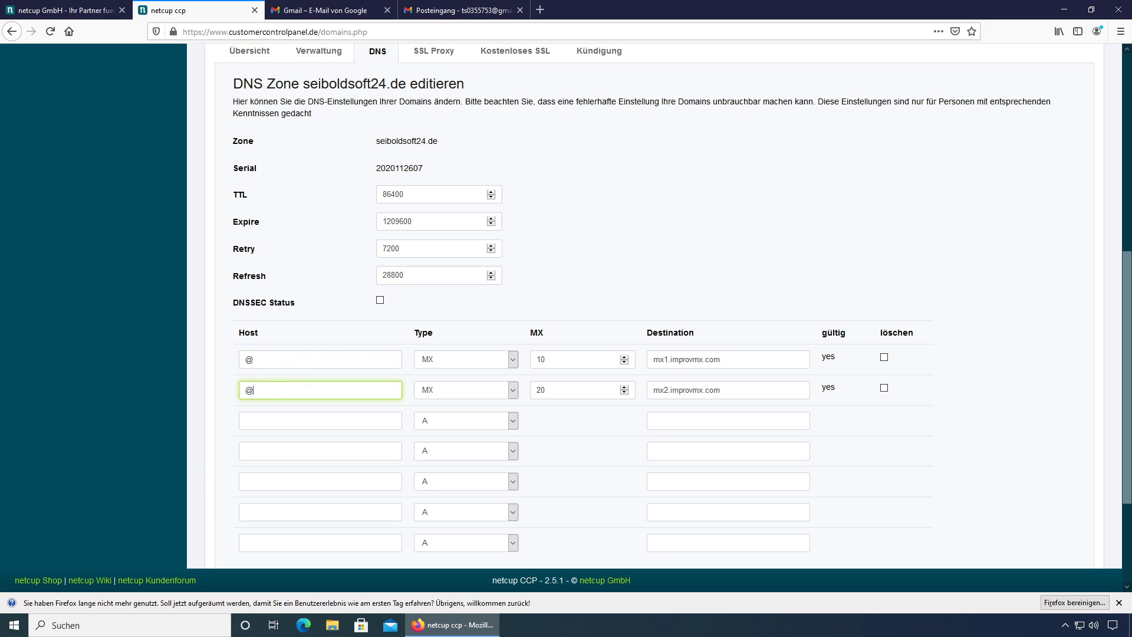
{"action": "left_click", "coordinate": [452, 366]}
{"action": "left_click", "coordinate": [450, 364]}
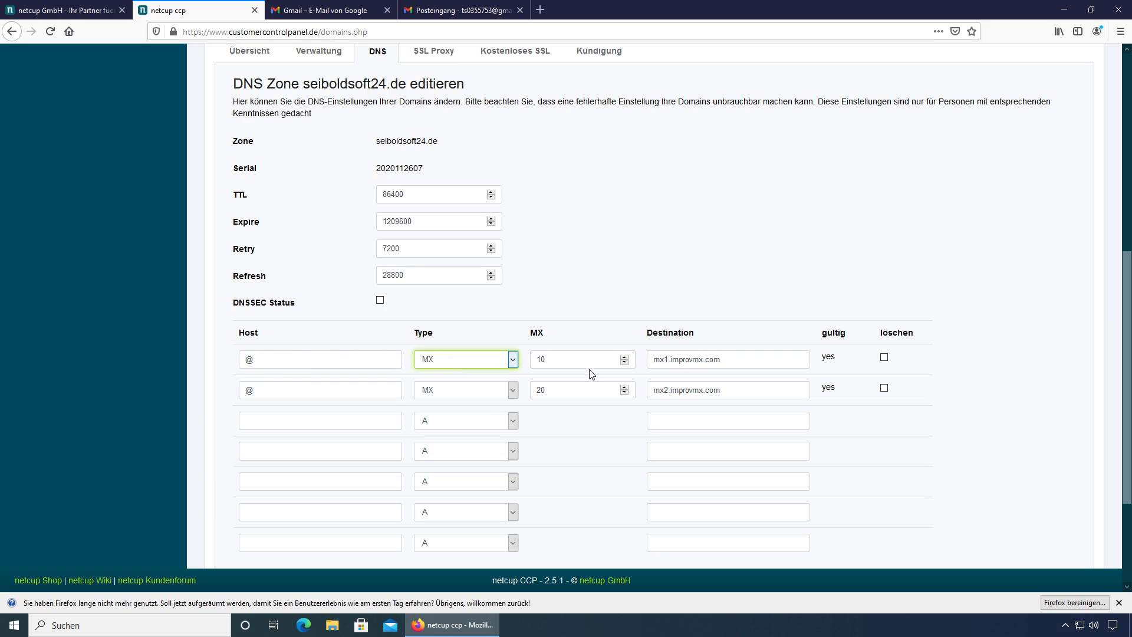
{"action": "key", "text": "Tab"}
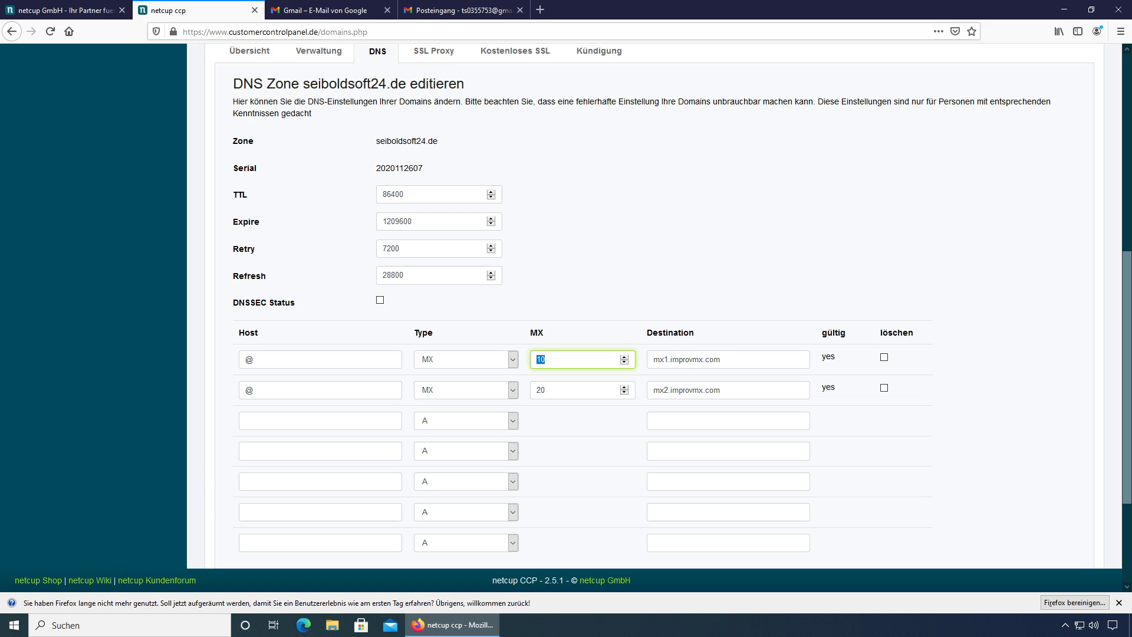
{"action": "key", "text": "Tab"}
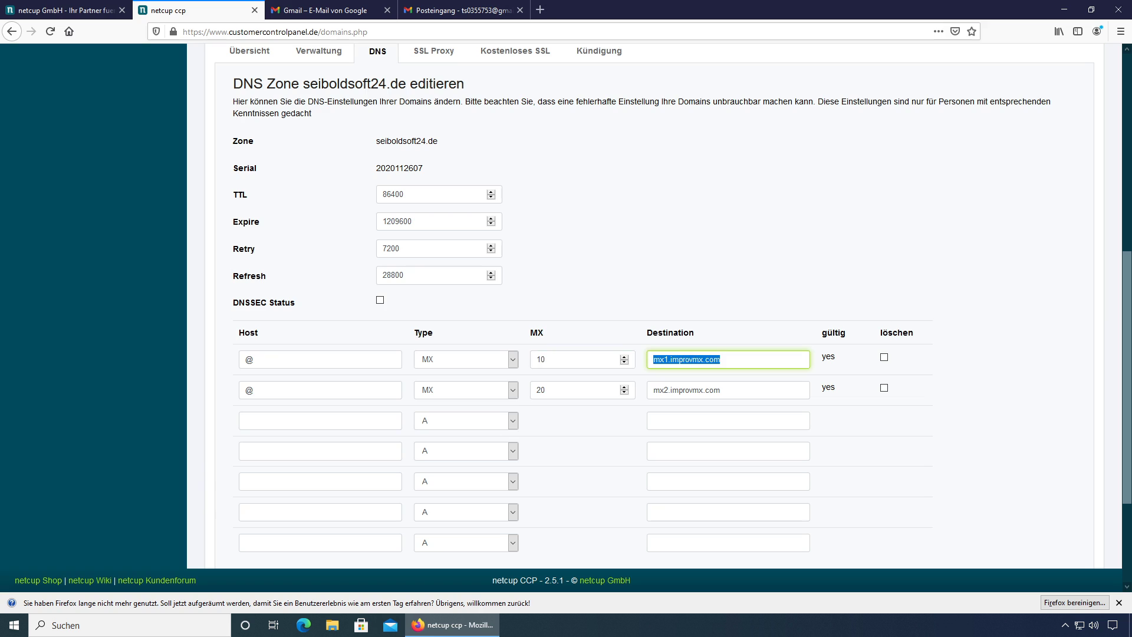
{"action": "key", "text": "End"}
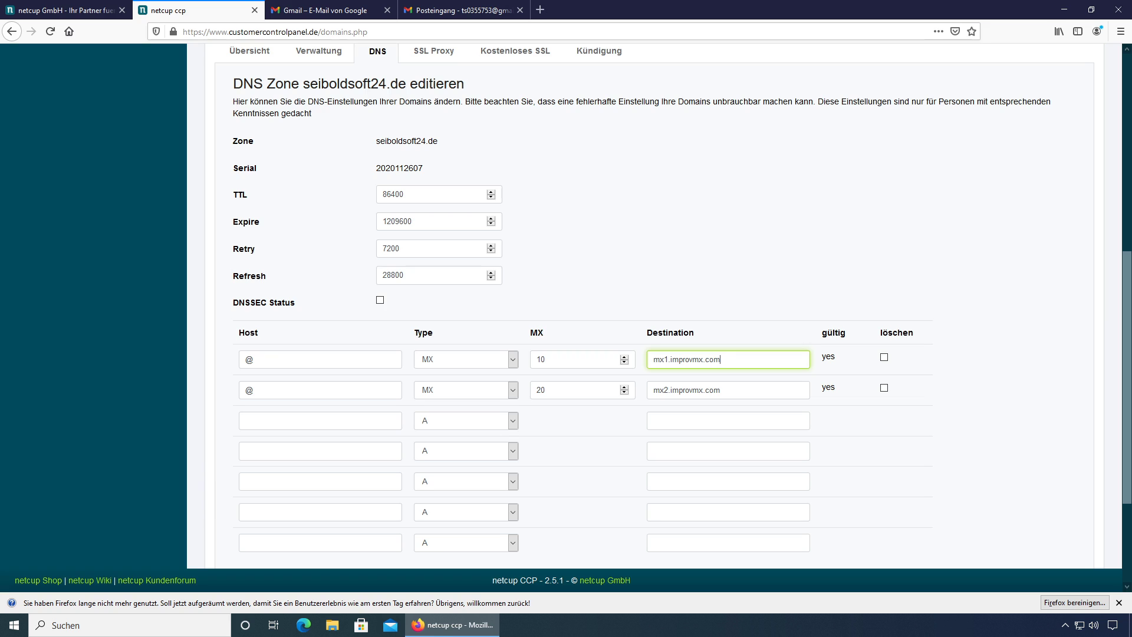
{"action": "scroll", "coordinate": [655, 307], "scroll_direction": "down", "scroll_amount": 3}
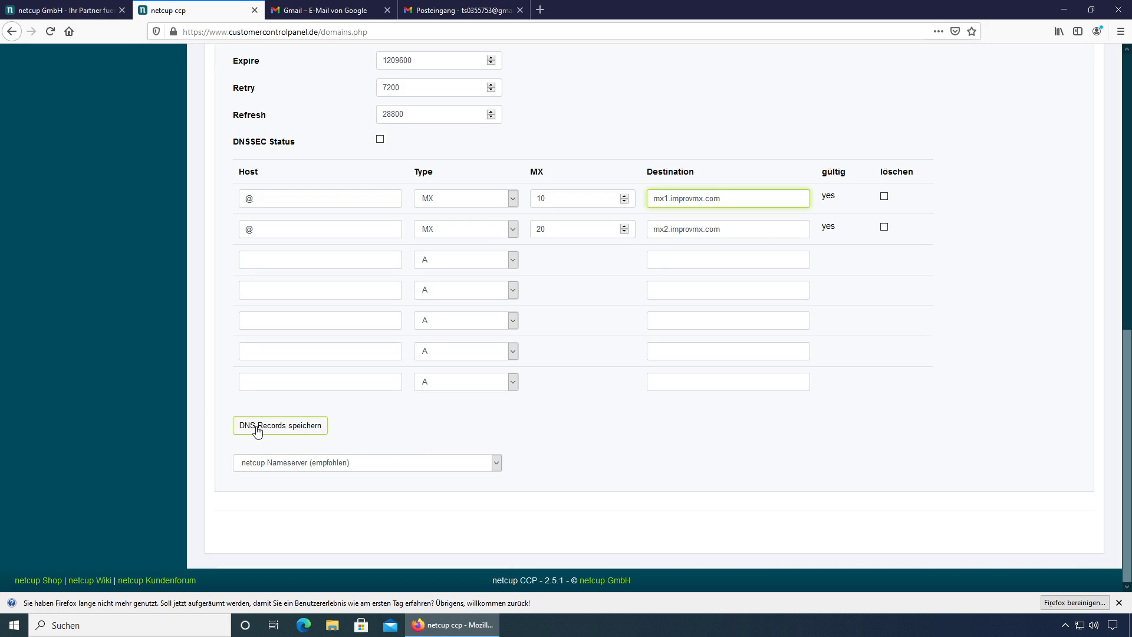
{"action": "scroll", "coordinate": [259, 430], "scroll_direction": "up", "scroll_amount": 8}
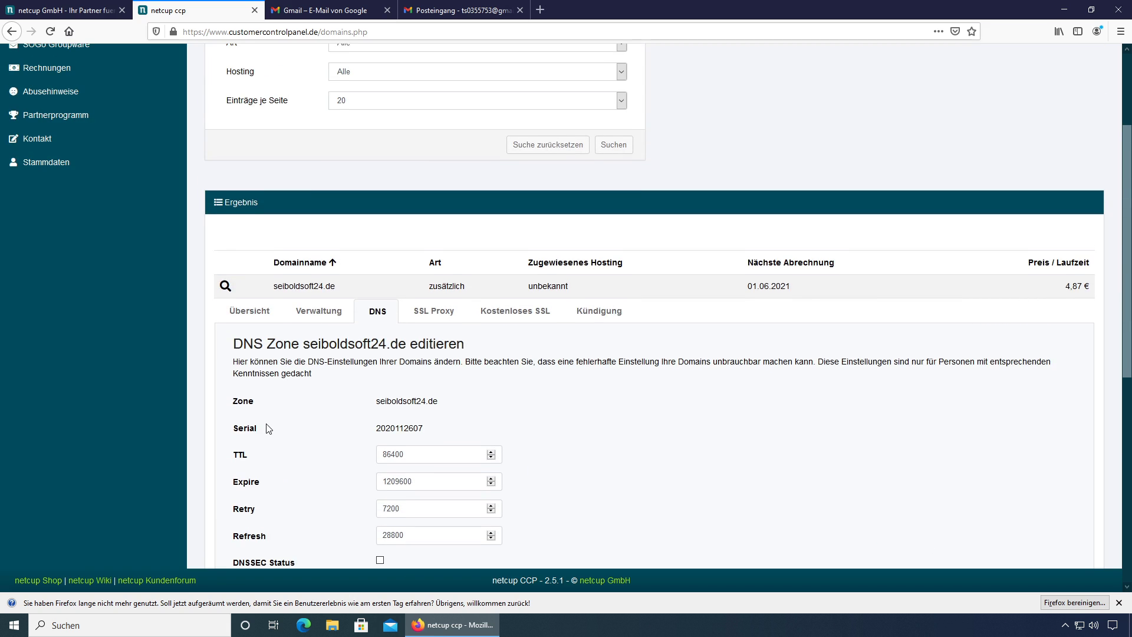
{"action": "scroll", "coordinate": [266, 429], "scroll_direction": "down", "scroll_amount": 3}
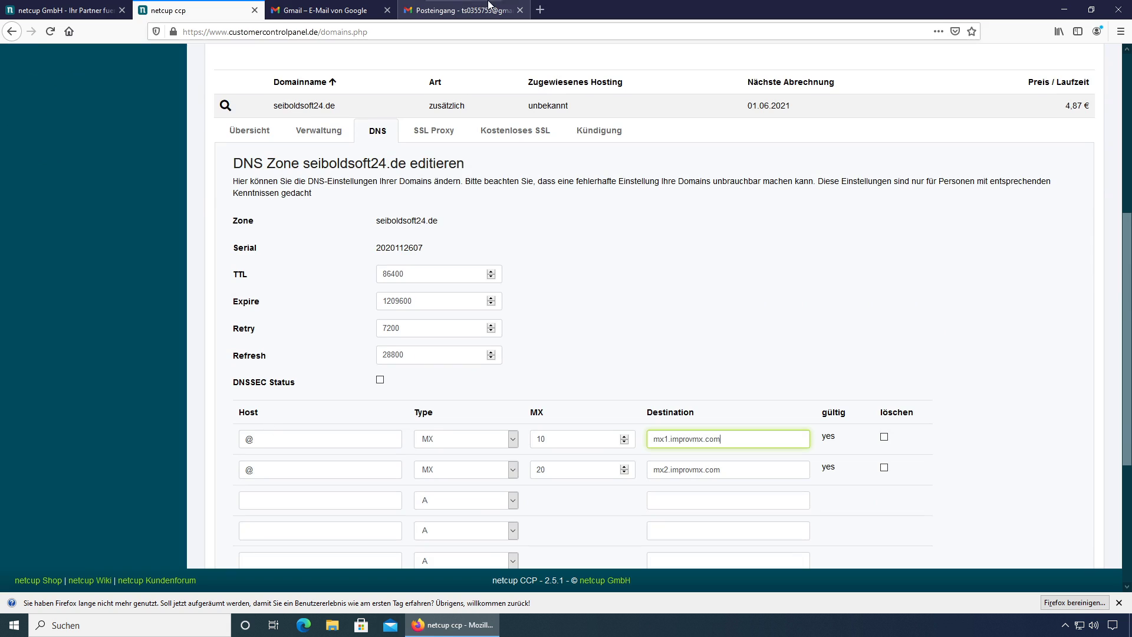
Step: Check the empty Gmail inbox, then open a new browser tab for improvmx.com
{"action": "left_click", "coordinate": [473, 10]}
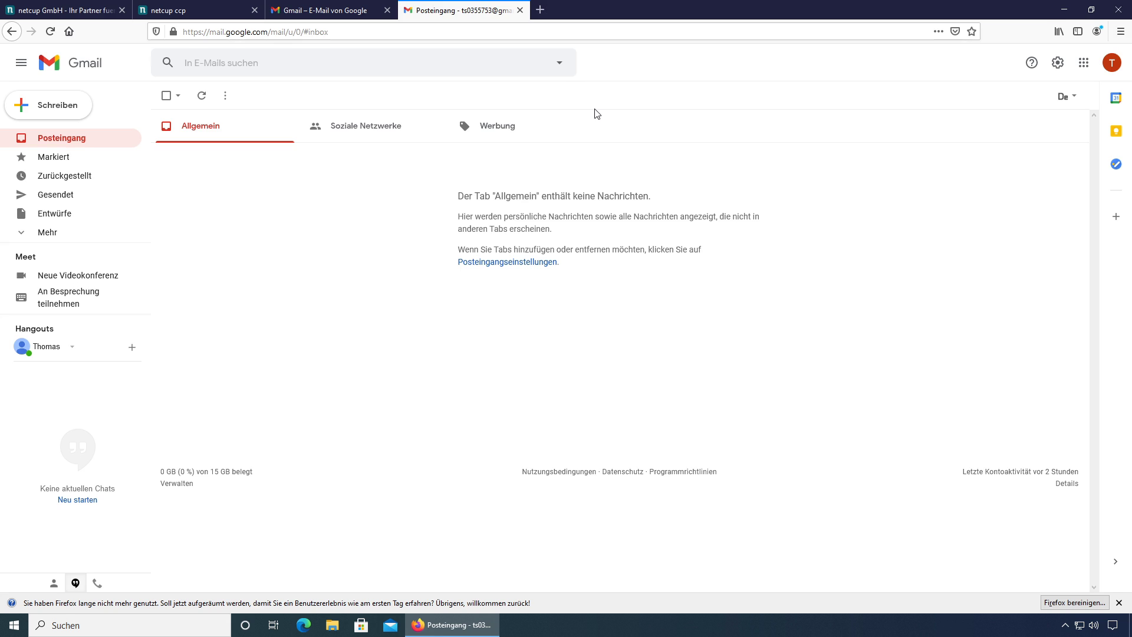
{"action": "left_click", "coordinate": [541, 12]}
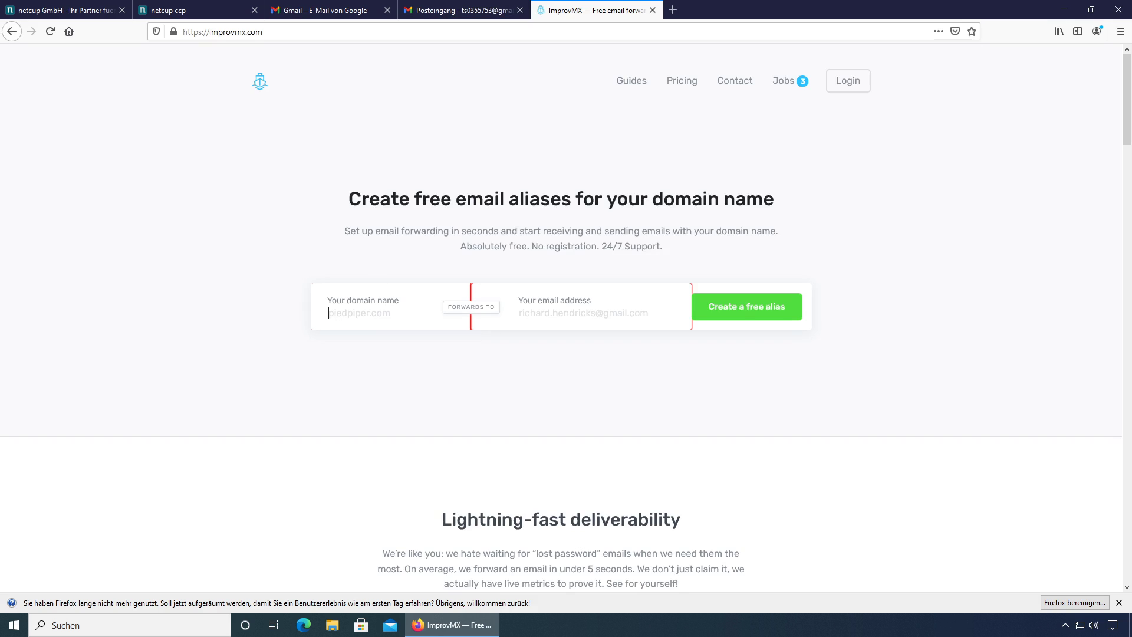
Step: Submit the homepage form with domain seiboldsoft24.de and the Gmail address as the forwarding target
{"action": "type", "text": "seiboldsoft24.de"}
{"action": "left_click", "coordinate": [586, 310]}
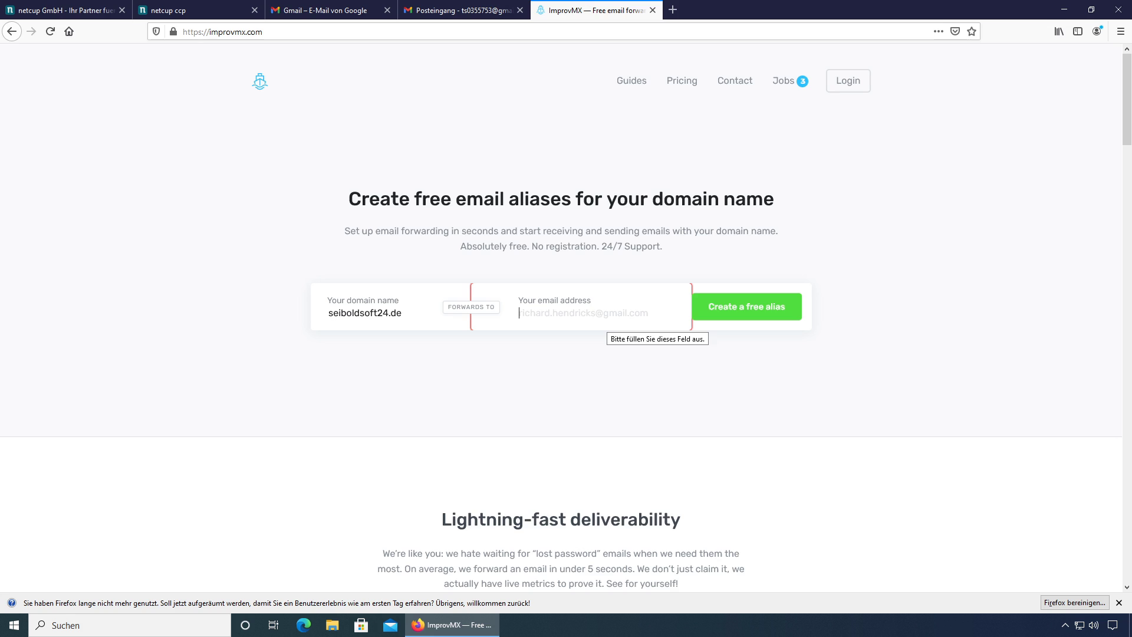
{"action": "key", "text": "ctrl+v"}
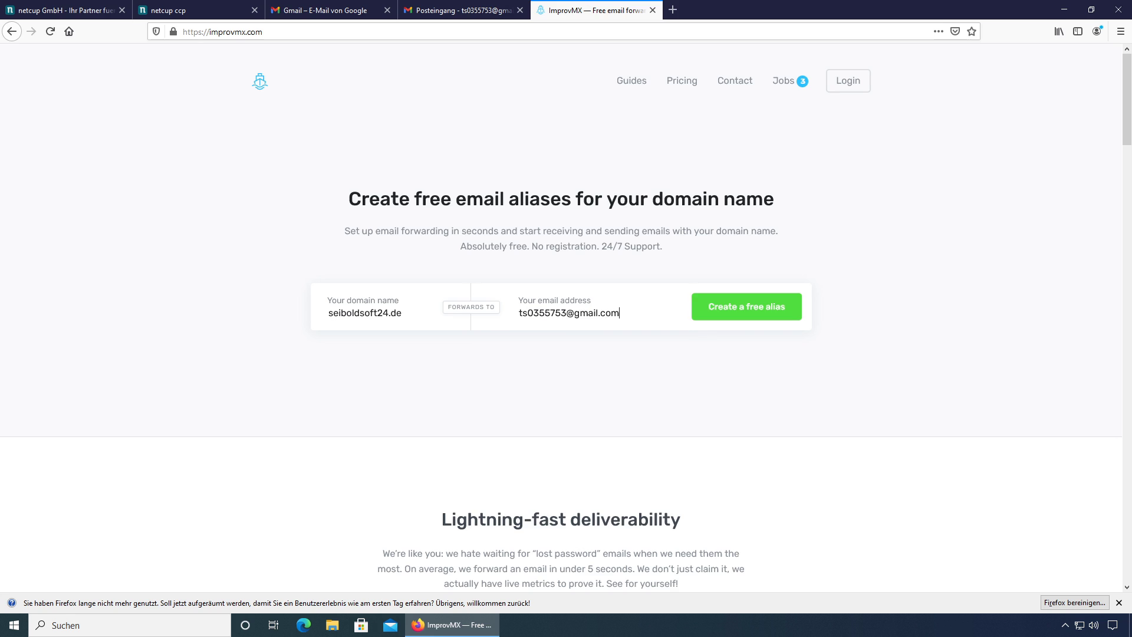
{"action": "left_click", "coordinate": [759, 312]}
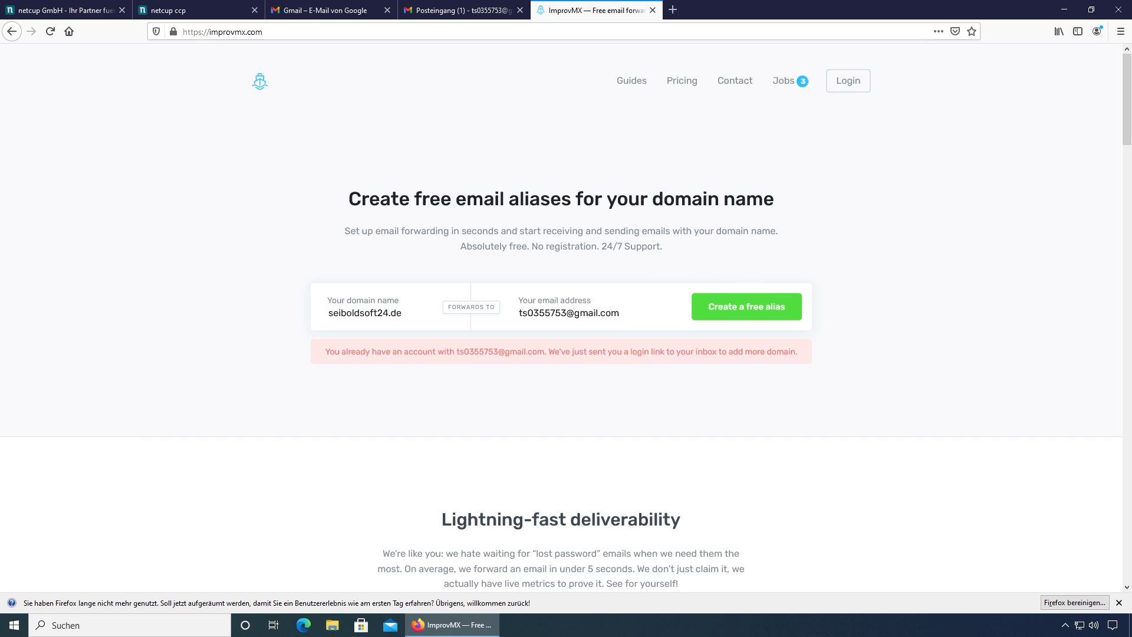
Step: Log into the ImprovMX dashboard via the access link in the Gmail message
{"action": "left_click", "coordinate": [455, 5]}
{"action": "left_click", "coordinate": [224, 162]}
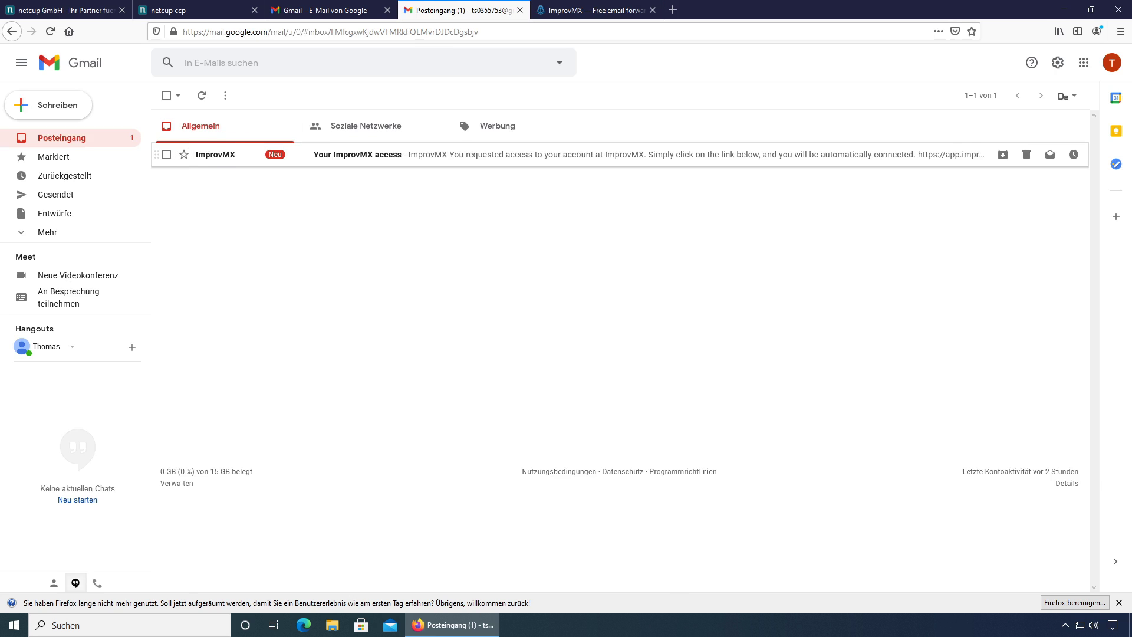
{"action": "left_click", "coordinate": [626, 378]}
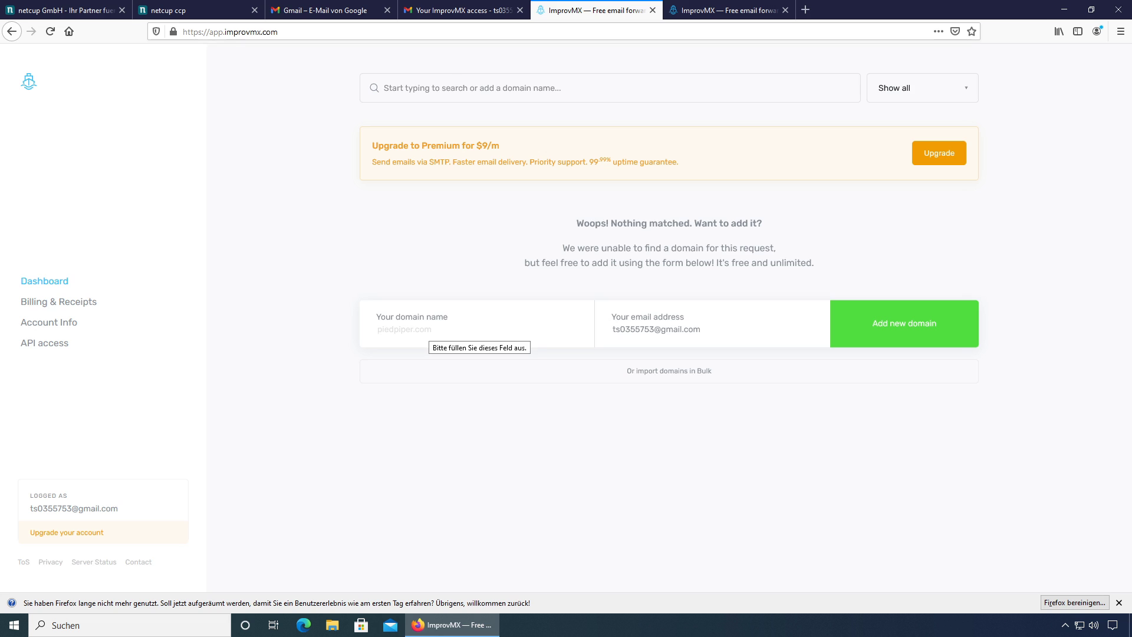
{"action": "type", "text": "seiboldsof"}
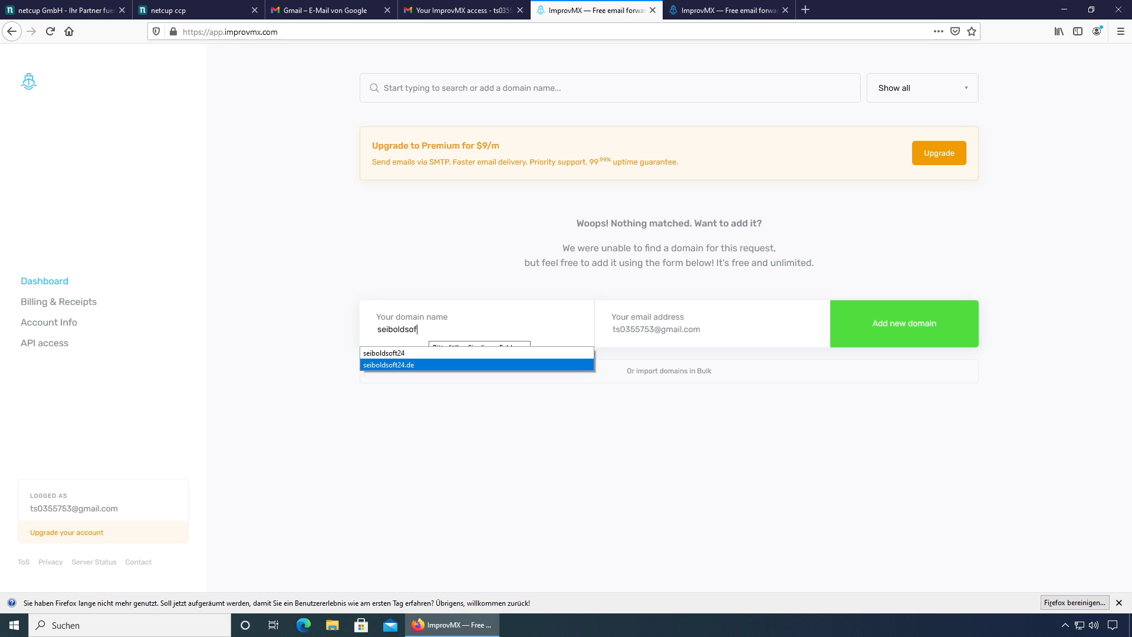
{"action": "left_click", "coordinate": [413, 366]}
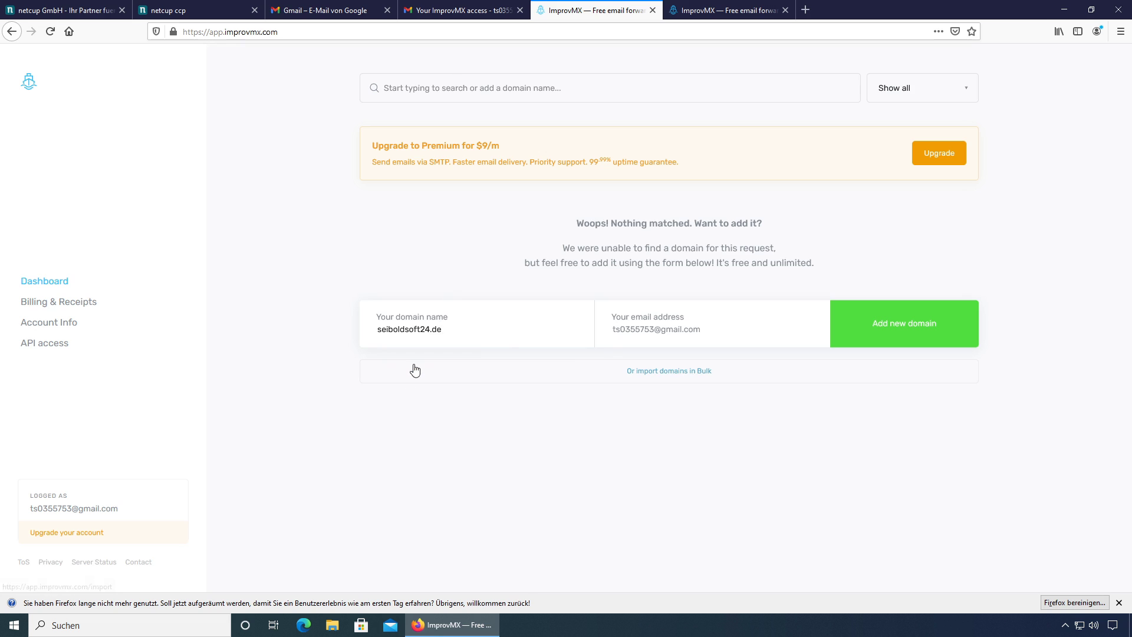
{"action": "left_click", "coordinate": [902, 333]}
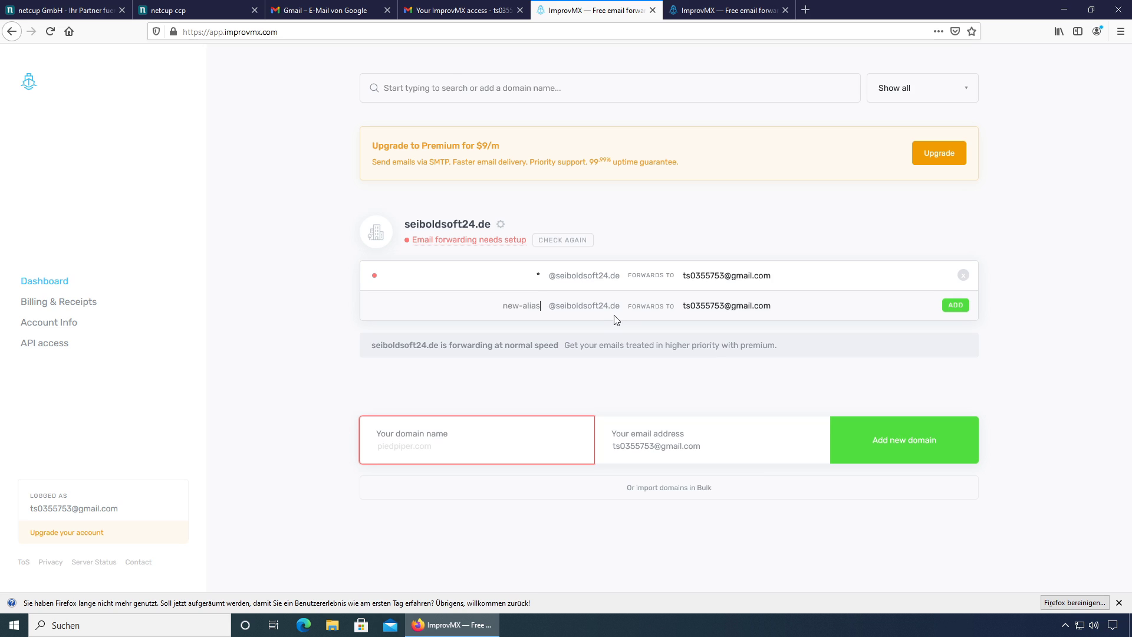
{"action": "left_click", "coordinate": [953, 308]}
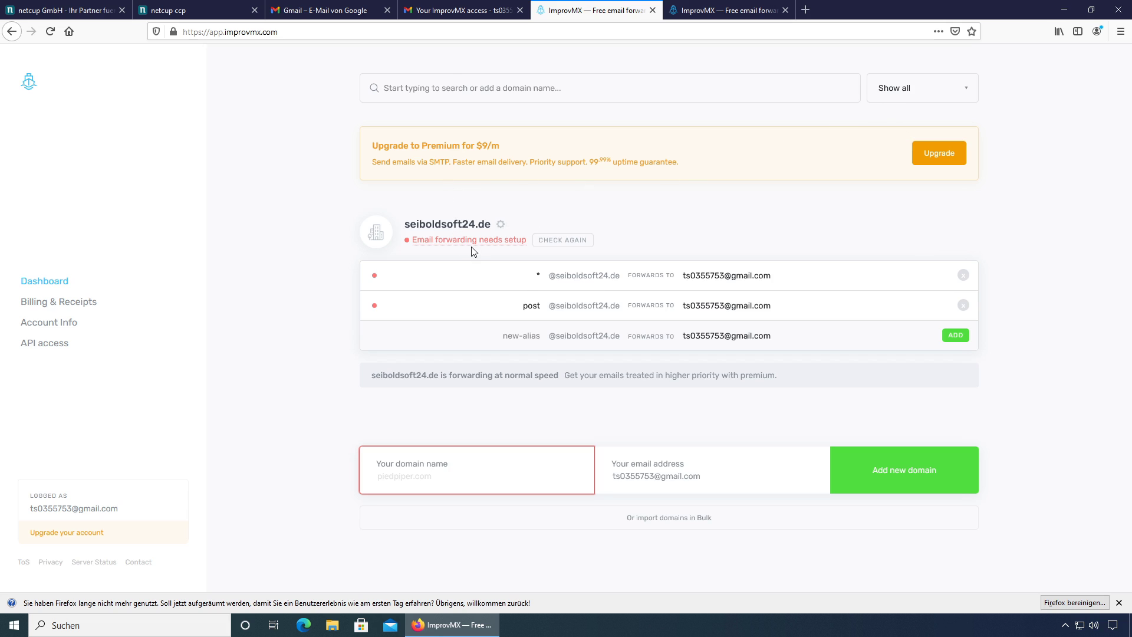
Step: Re-check the domain, open its DNS settings and copy the recommended SPF TXT value
{"action": "left_click", "coordinate": [565, 241]}
{"action": "left_click", "coordinate": [486, 246]}
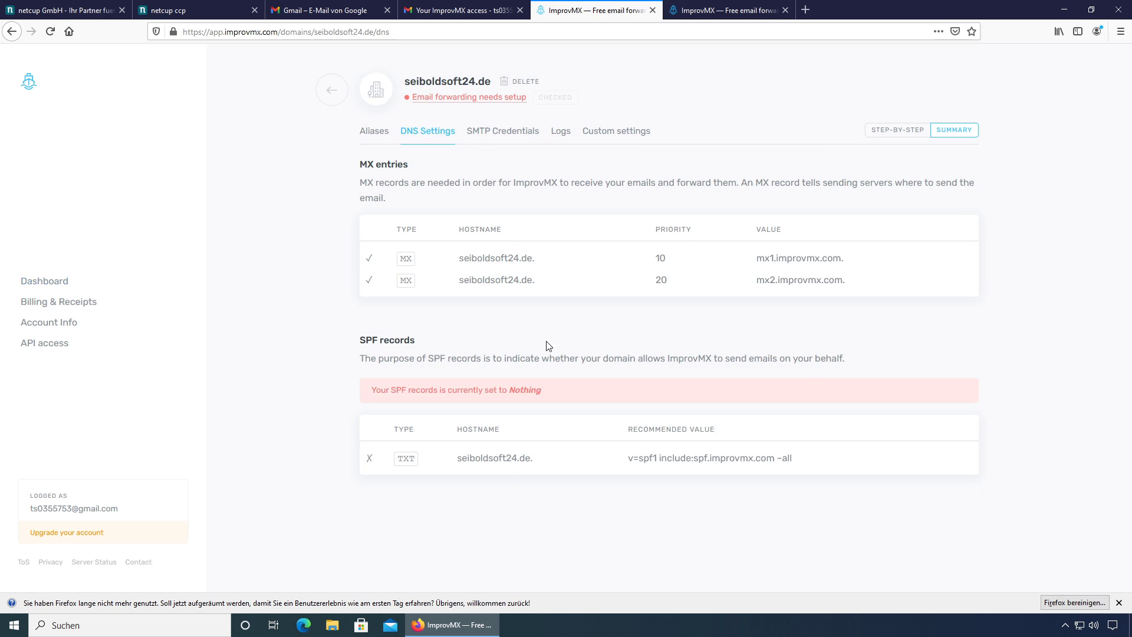
{"action": "mouse_move", "coordinate": [715, 465]}
{"action": "left_click", "coordinate": [806, 462]}
{"action": "left_click", "coordinate": [59, 10]}
Step: Add an @ TXT record 'v=spf1 include:spf.improvmx.com ~all' in netcup and save the zone
{"action": "left_click", "coordinate": [168, 10]}
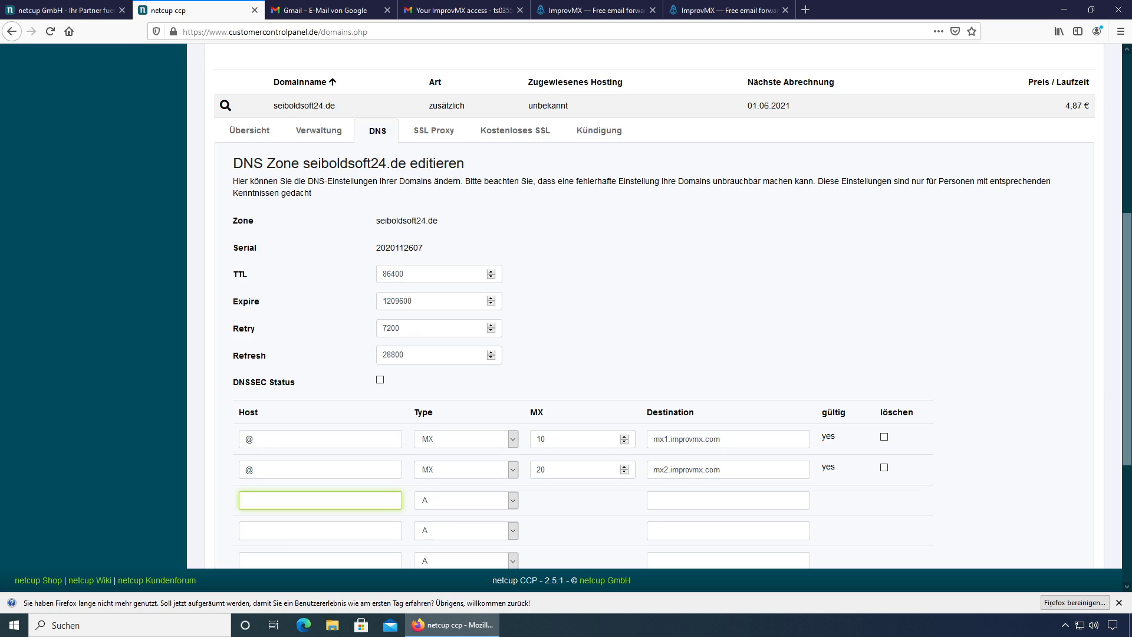
{"action": "type", "text": "@"}
{"action": "left_click", "coordinate": [495, 500]}
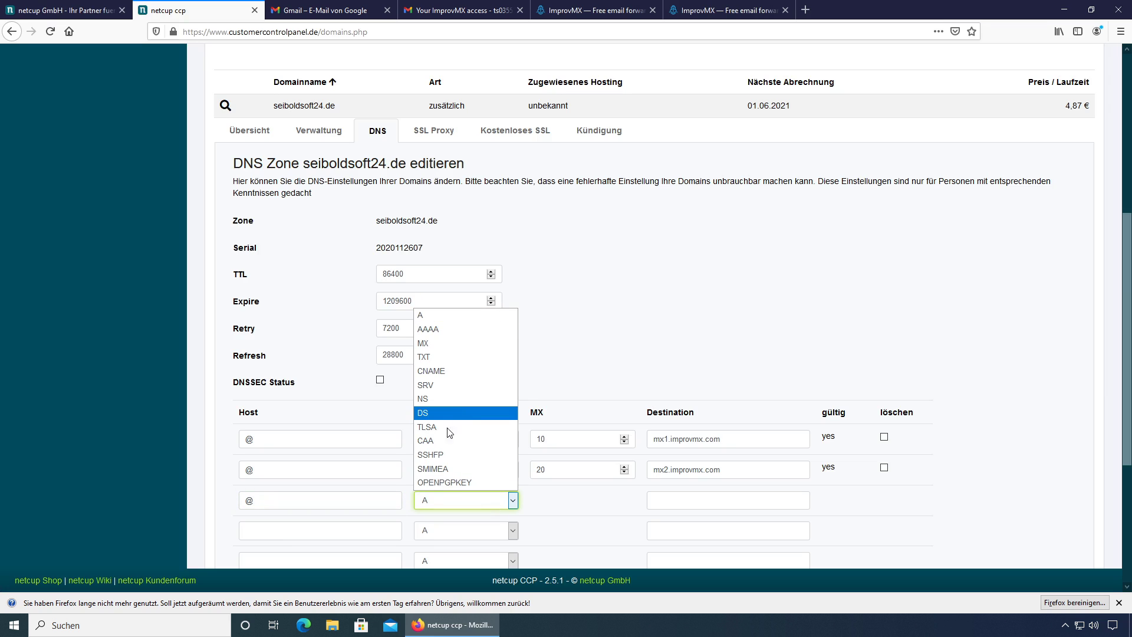
{"action": "left_click", "coordinate": [439, 359]}
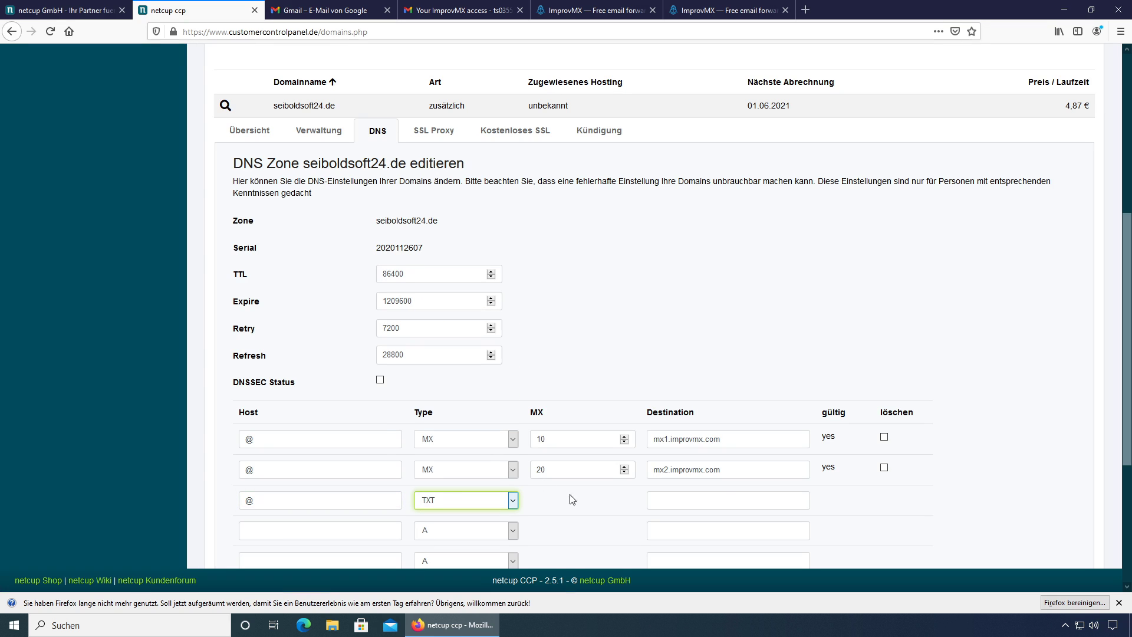
{"action": "left_click", "coordinate": [685, 498]}
{"action": "key", "text": "ctrl+v"}
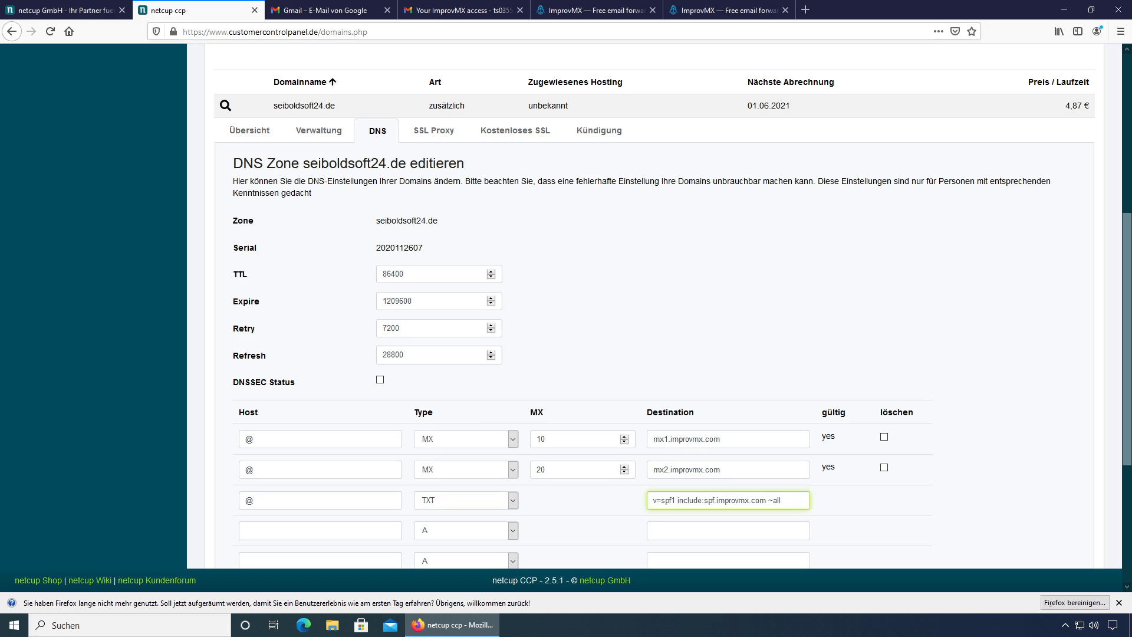
{"action": "scroll", "coordinate": [775, 507], "scroll_direction": "down", "scroll_amount": 4}
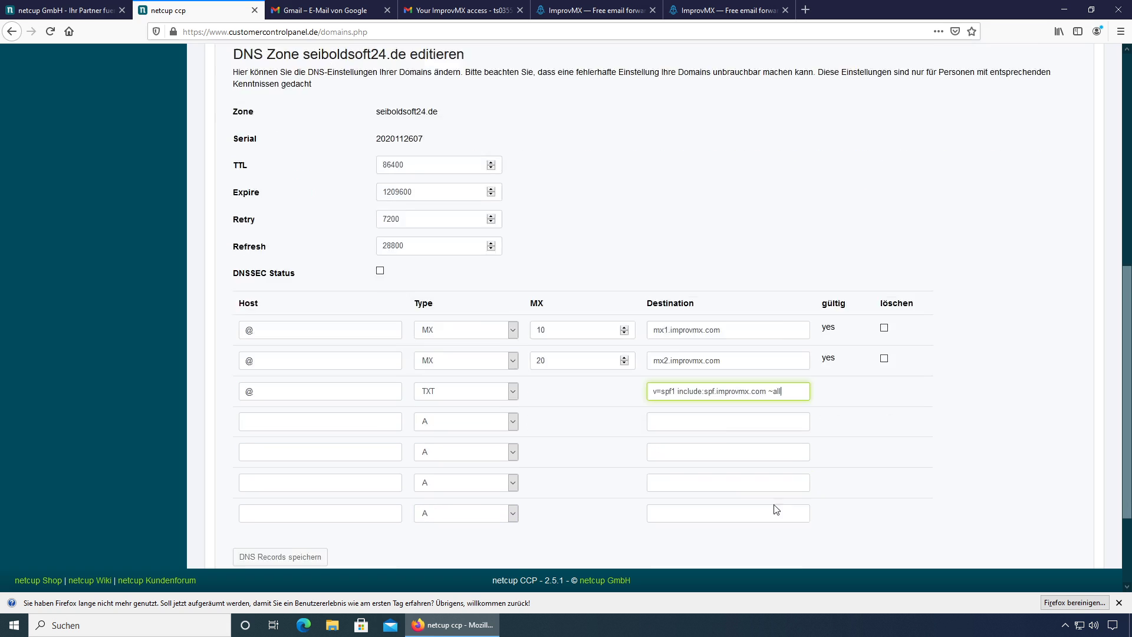
{"action": "left_click", "coordinate": [280, 425]}
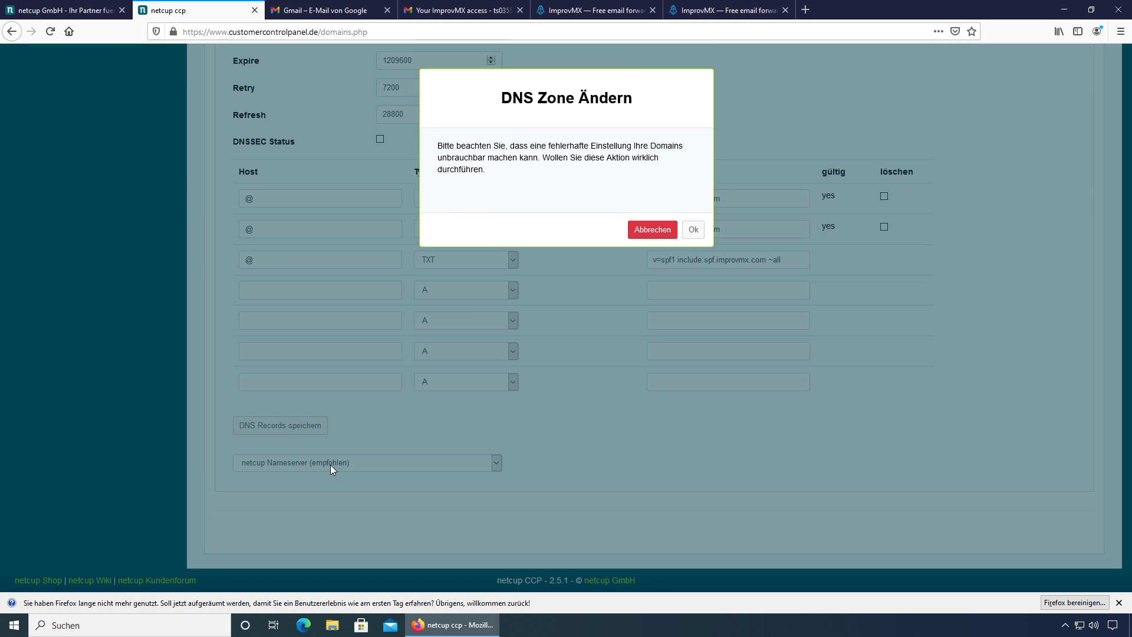
{"action": "left_click", "coordinate": [693, 230]}
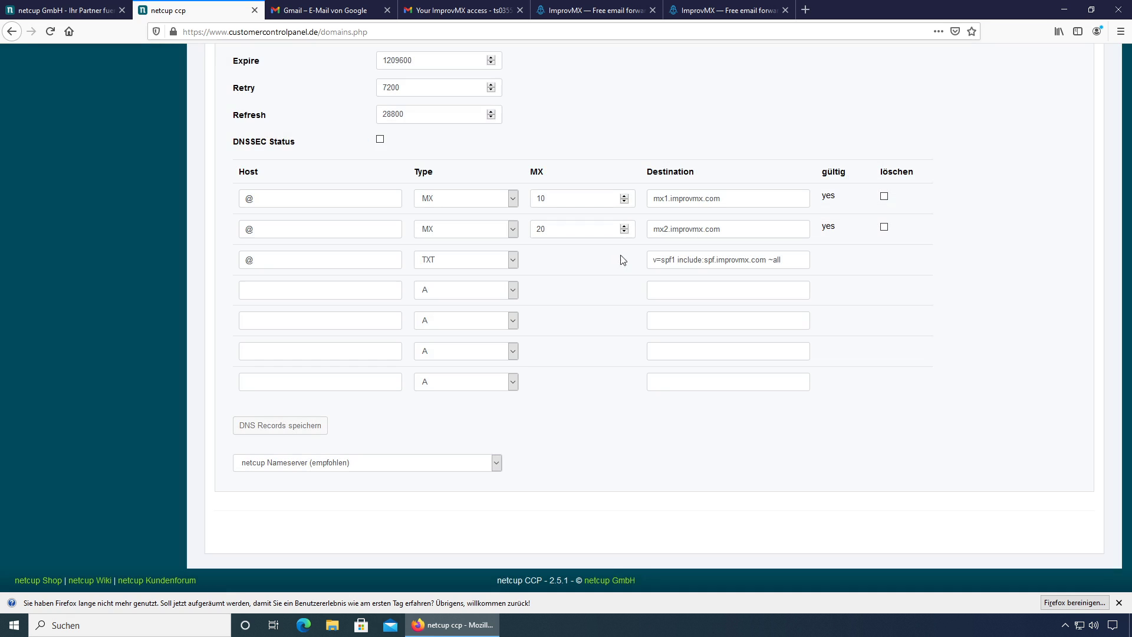
{"action": "left_click", "coordinate": [626, 17]}
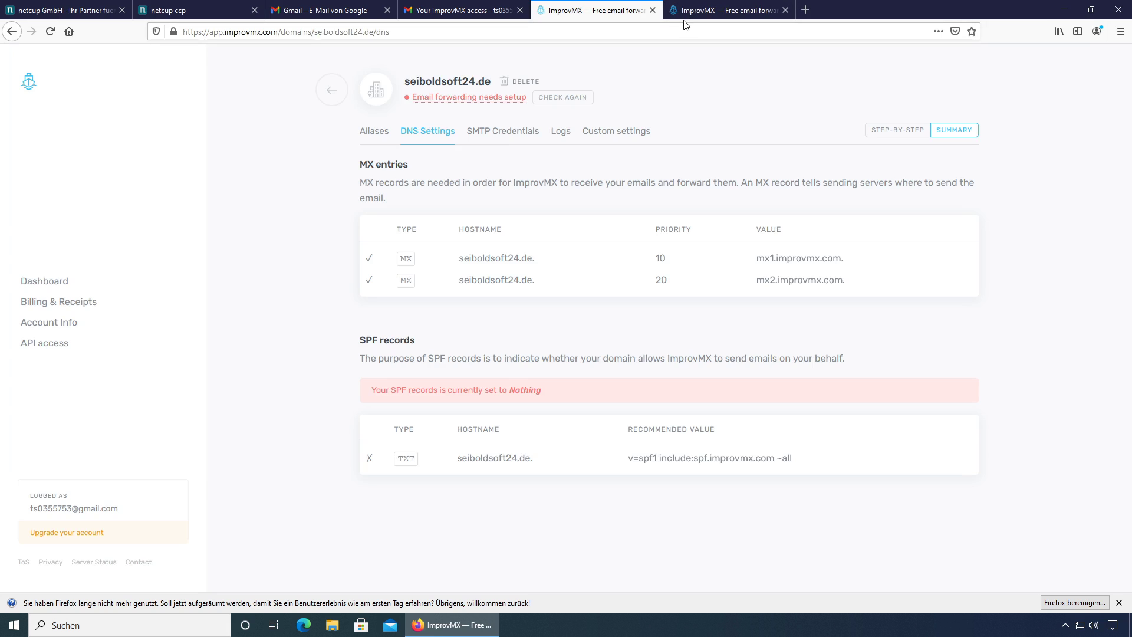
Step: Run CHECK AGAIN so seiboldsoft24.de shows Email forwarding active
{"action": "left_click", "coordinate": [559, 99]}
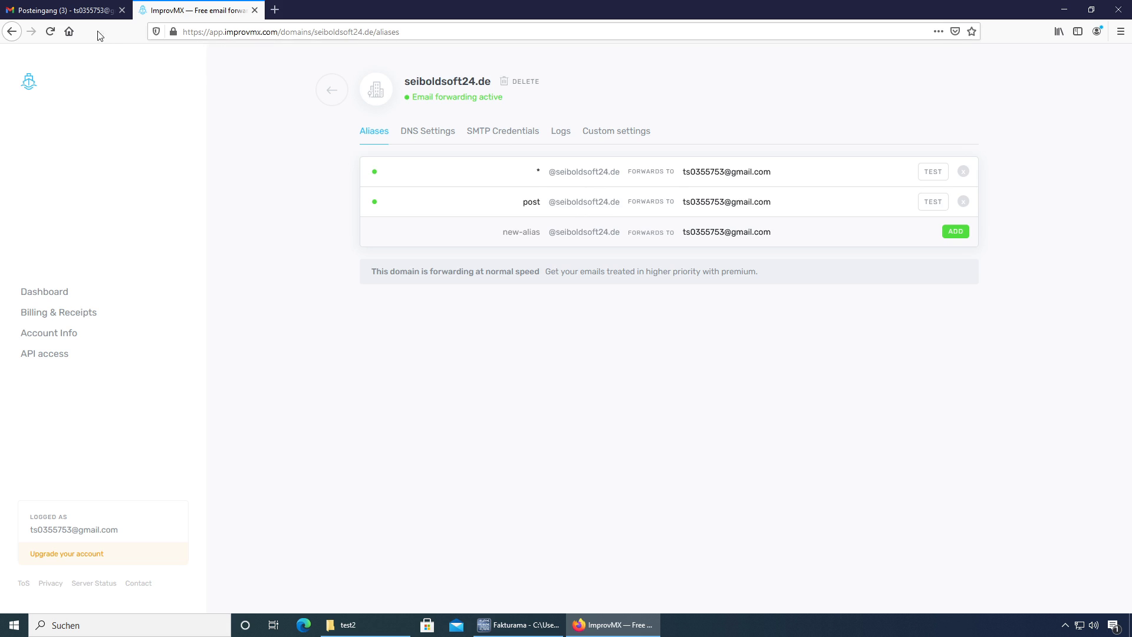
Step: Open Gmail's full settings on the Konten & Import tab
{"action": "left_click", "coordinate": [72, 12]}
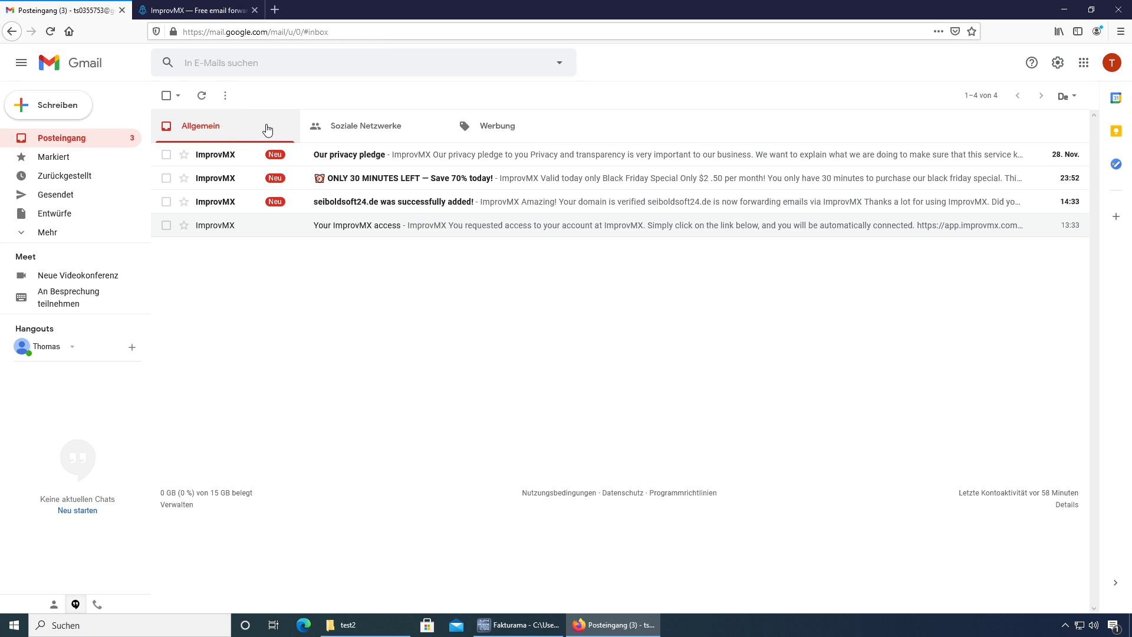
{"action": "left_click", "coordinate": [1059, 63]}
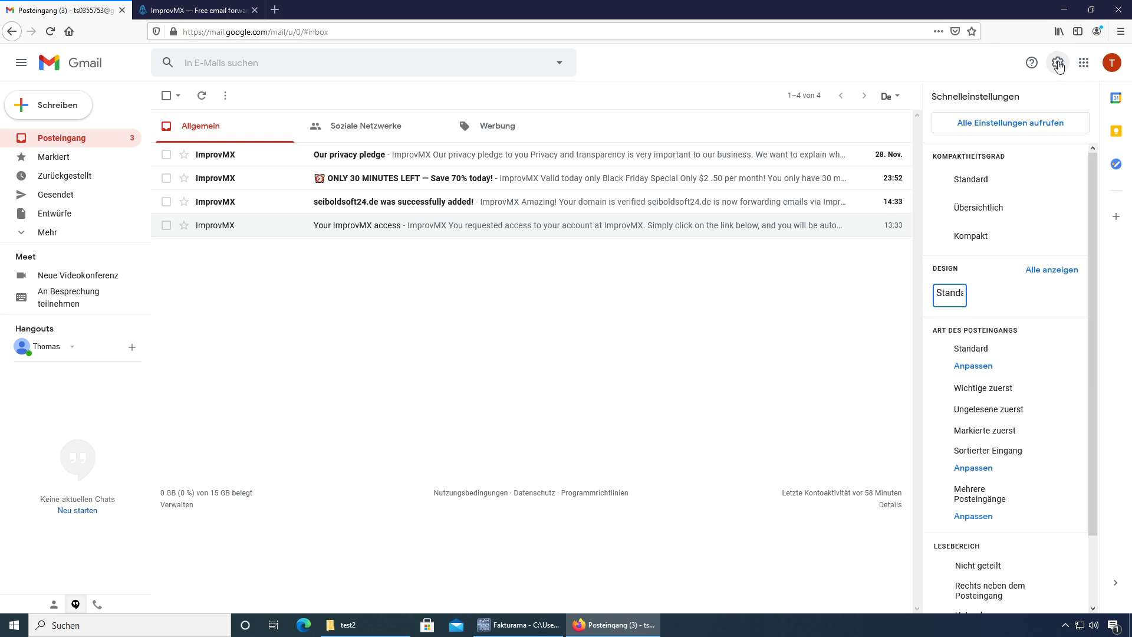
{"action": "left_click", "coordinate": [1013, 134]}
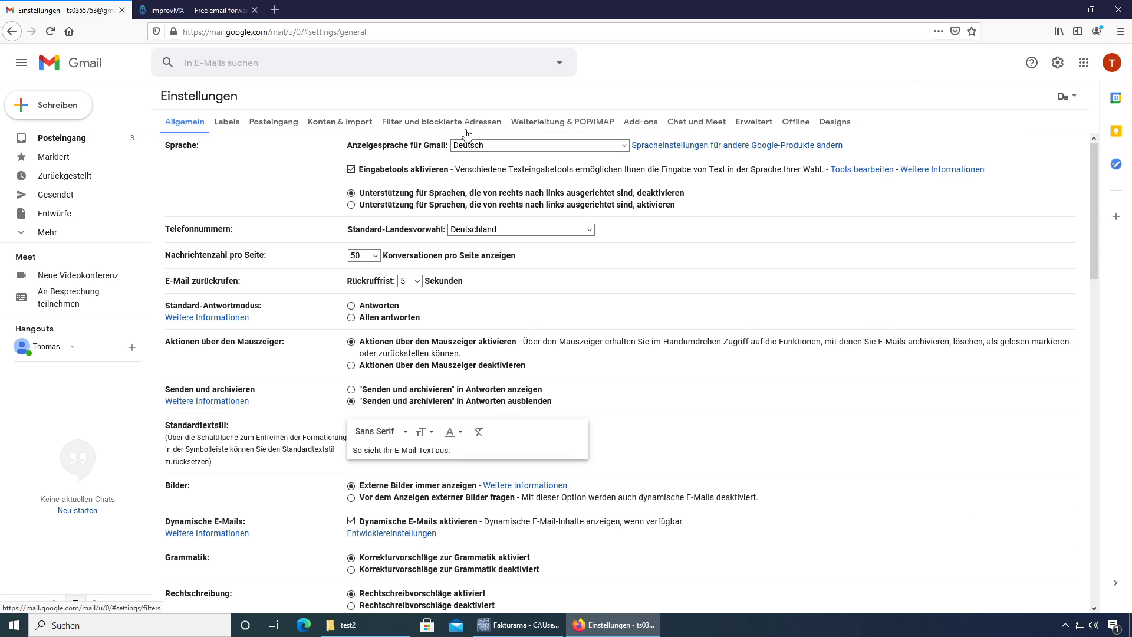
{"action": "left_click", "coordinate": [339, 123]}
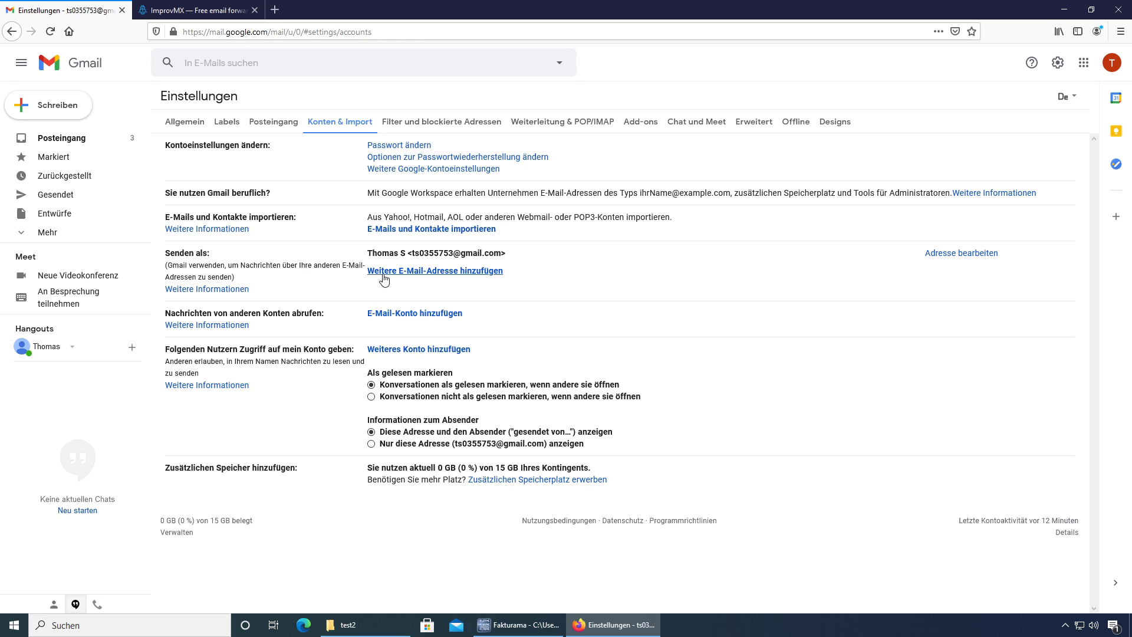
Step: Begin adding a send-as address and set its SMTP server to smtp.gmail.com
{"action": "left_click", "coordinate": [382, 273]}
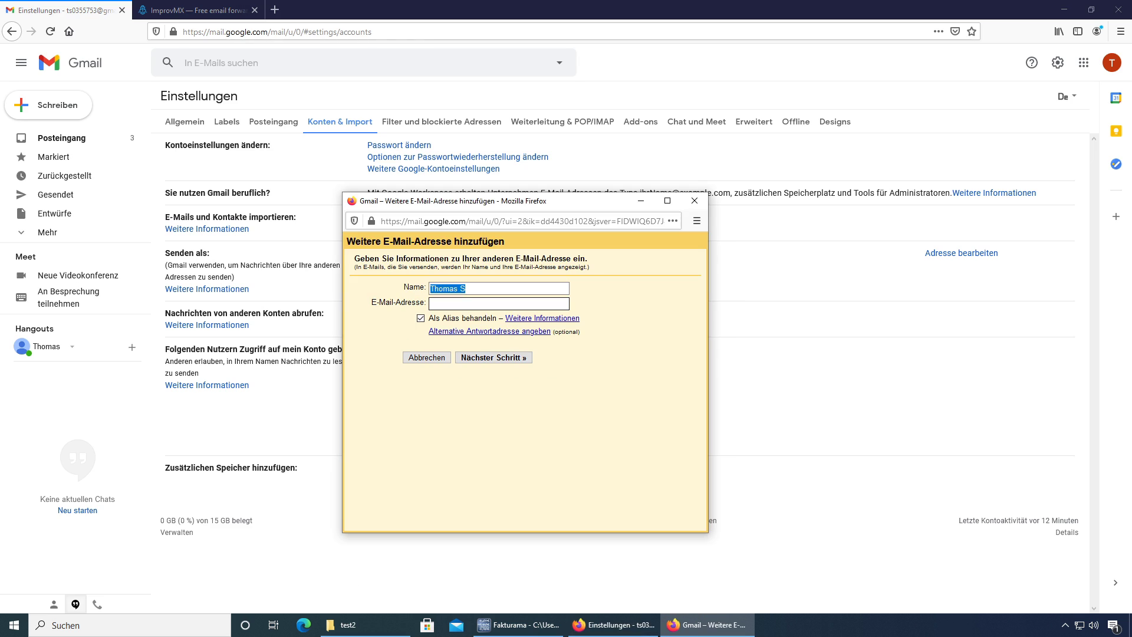
{"action": "left_click", "coordinate": [498, 303]}
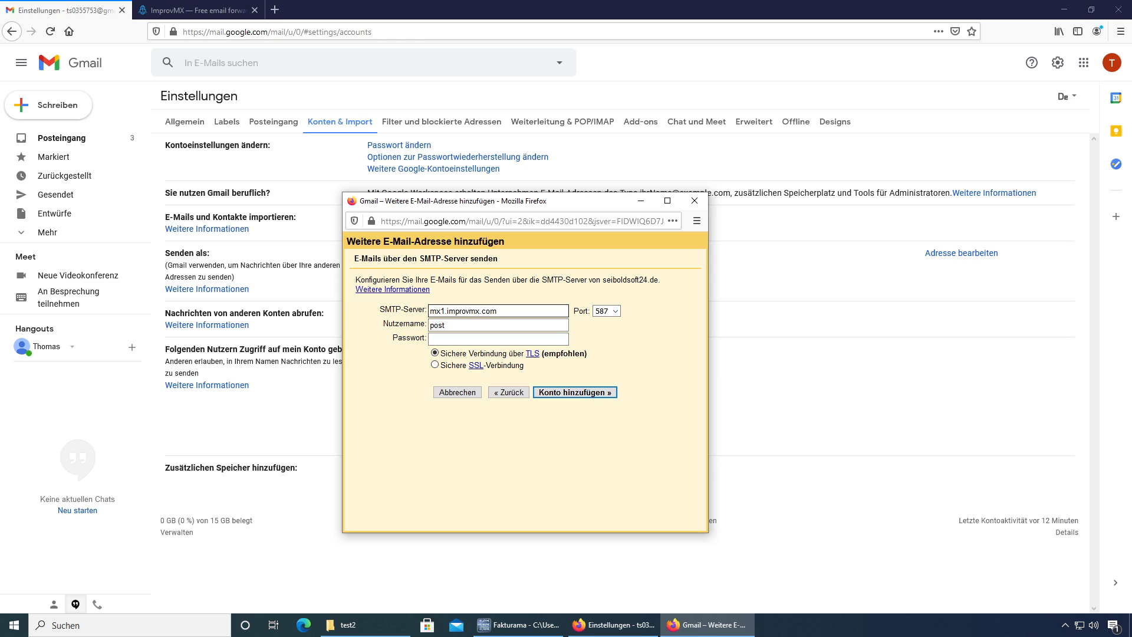
{"action": "triple_click", "coordinate": [498, 310]}
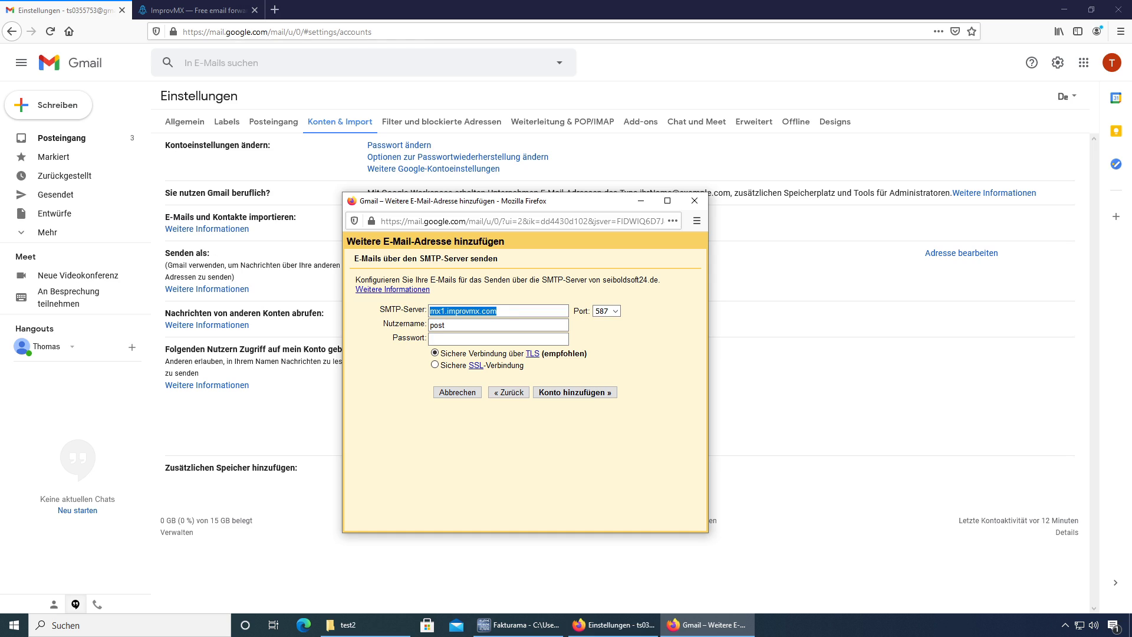
{"action": "type", "text": "smtp.gmail.com"}
{"action": "left_click", "coordinate": [485, 311]}
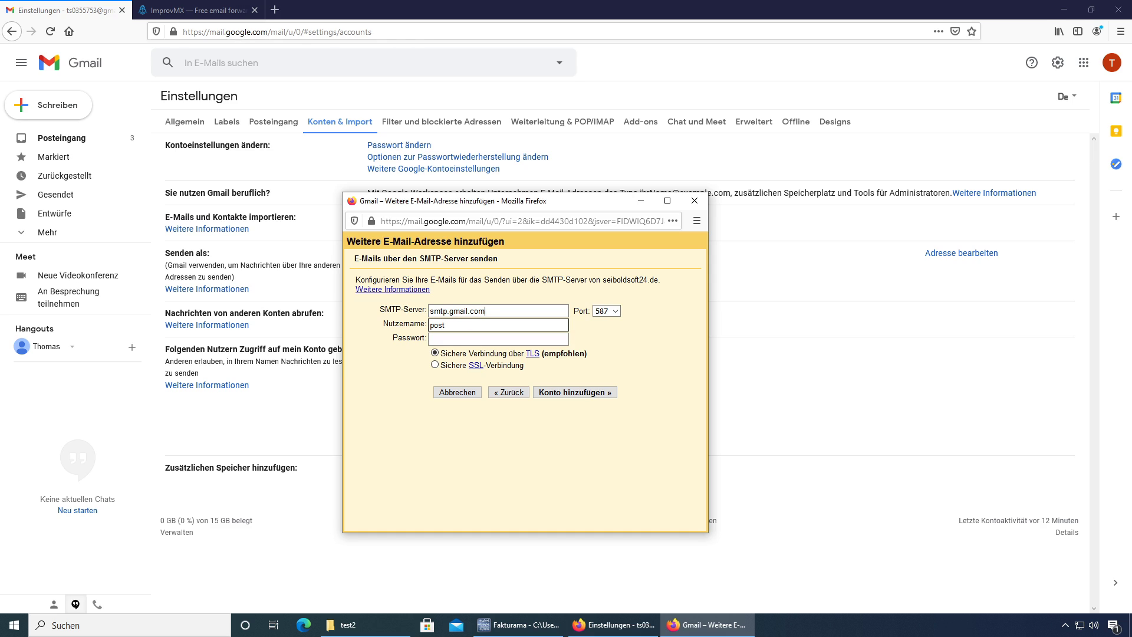
Step: Enter the Gmail address as the SMTP username and fill in the account password
{"action": "left_click", "coordinate": [1112, 61]}
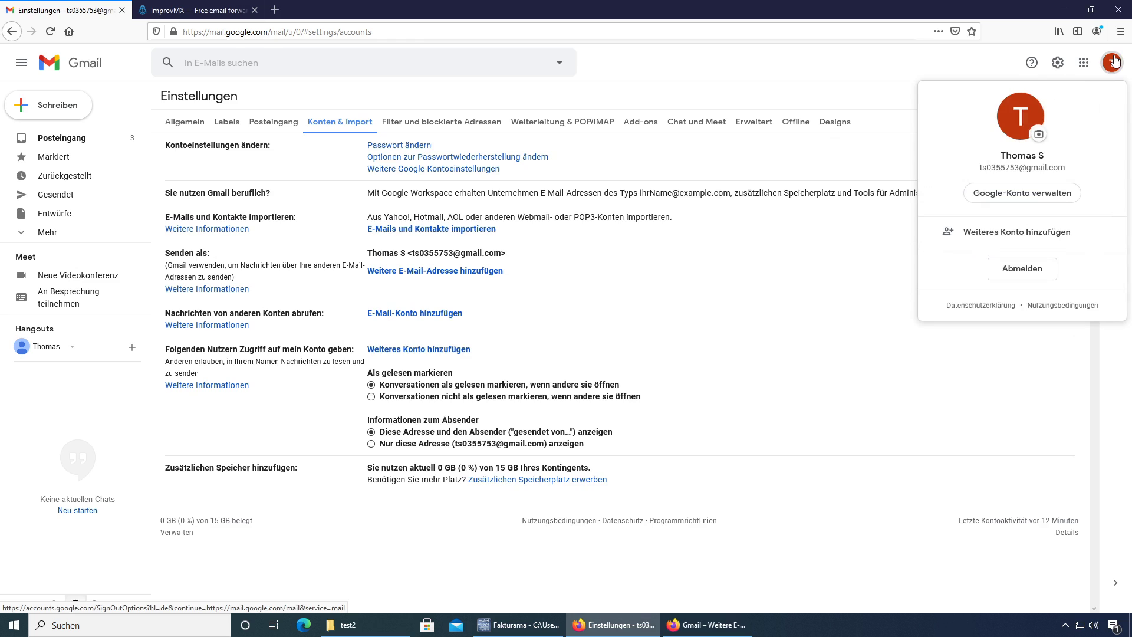
{"action": "left_click_drag", "start_coordinate": [1067, 169], "coordinate": [974, 173]}
{"action": "key", "text": "ctrl+c"}
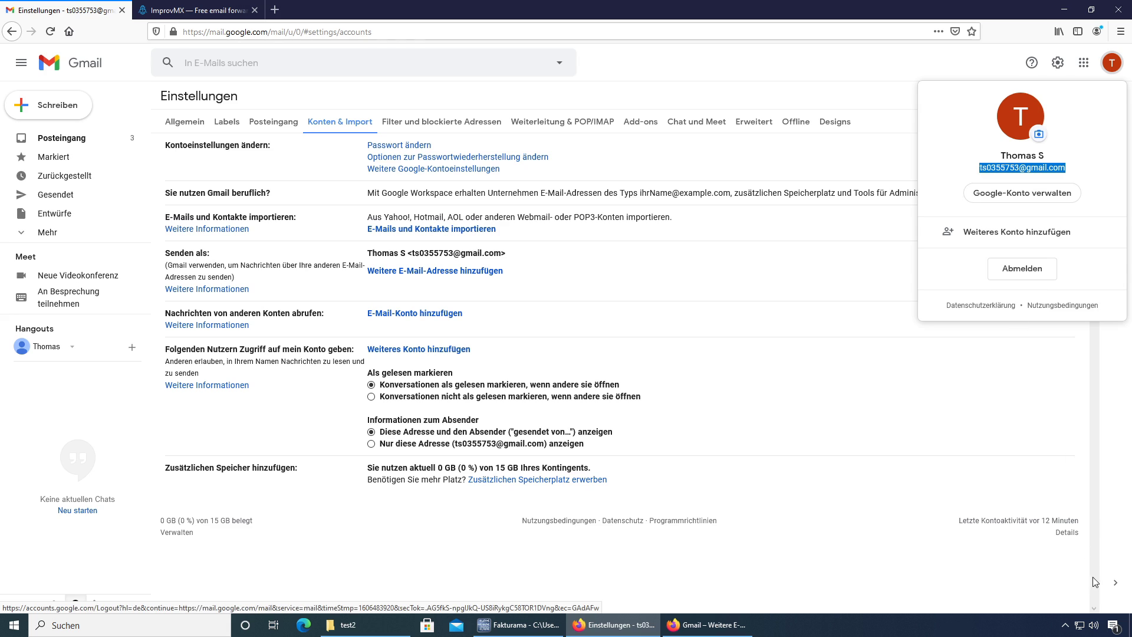
{"action": "left_click", "coordinate": [709, 629]}
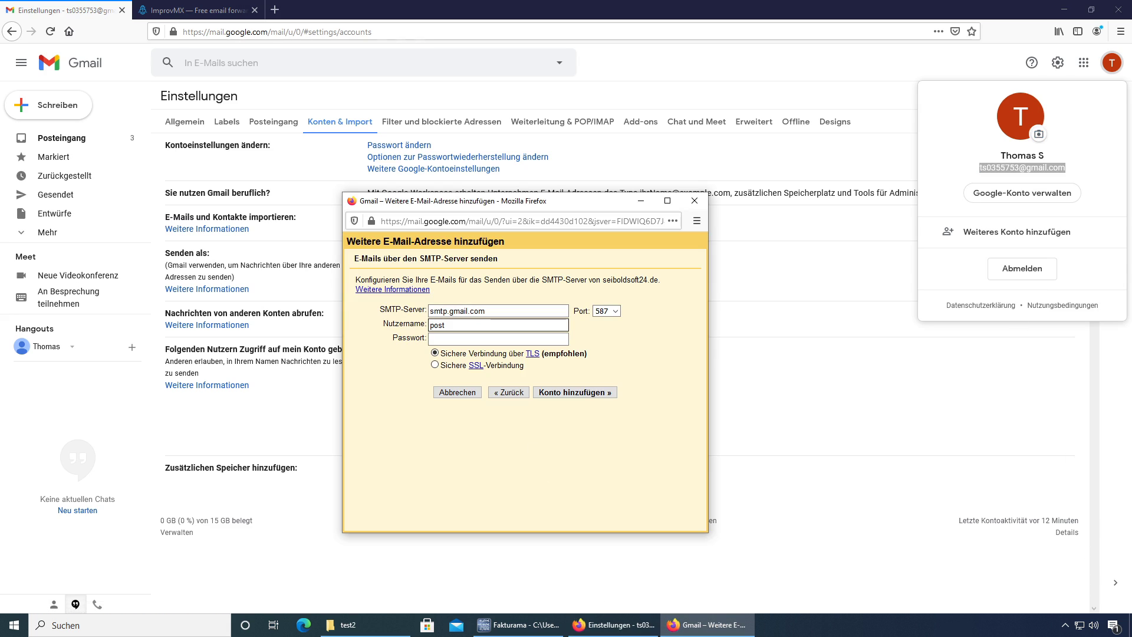
{"action": "left_click_drag", "start_coordinate": [448, 325], "coordinate": [352, 328]}
{"action": "key", "text": "ctrl+v"}
{"action": "key", "text": "Escape"}
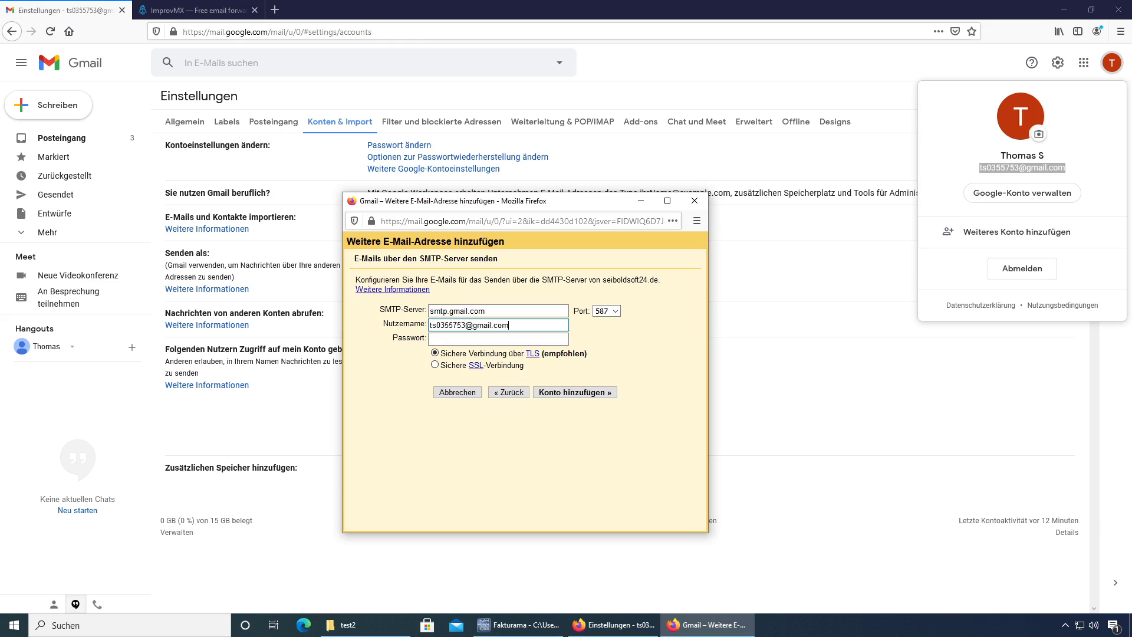
{"action": "key", "text": "Tab"}
{"action": "key", "text": "ctrl+v"}
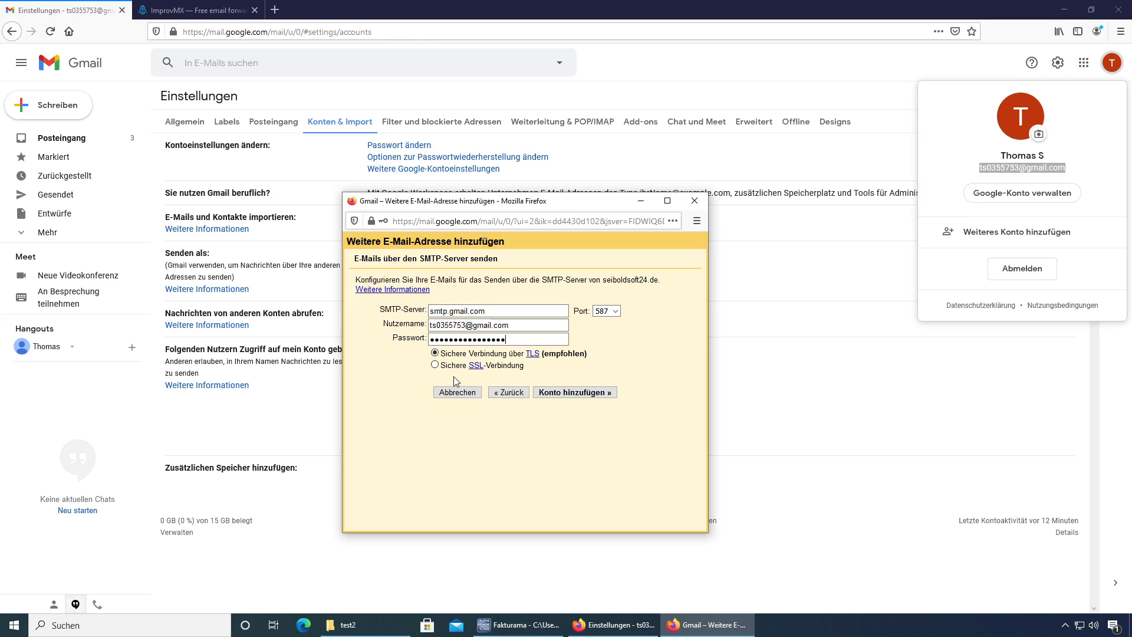
Step: Submit the SMTP details without saving the password in Firefox, then note the confirmation address
{"action": "left_click", "coordinate": [573, 394]}
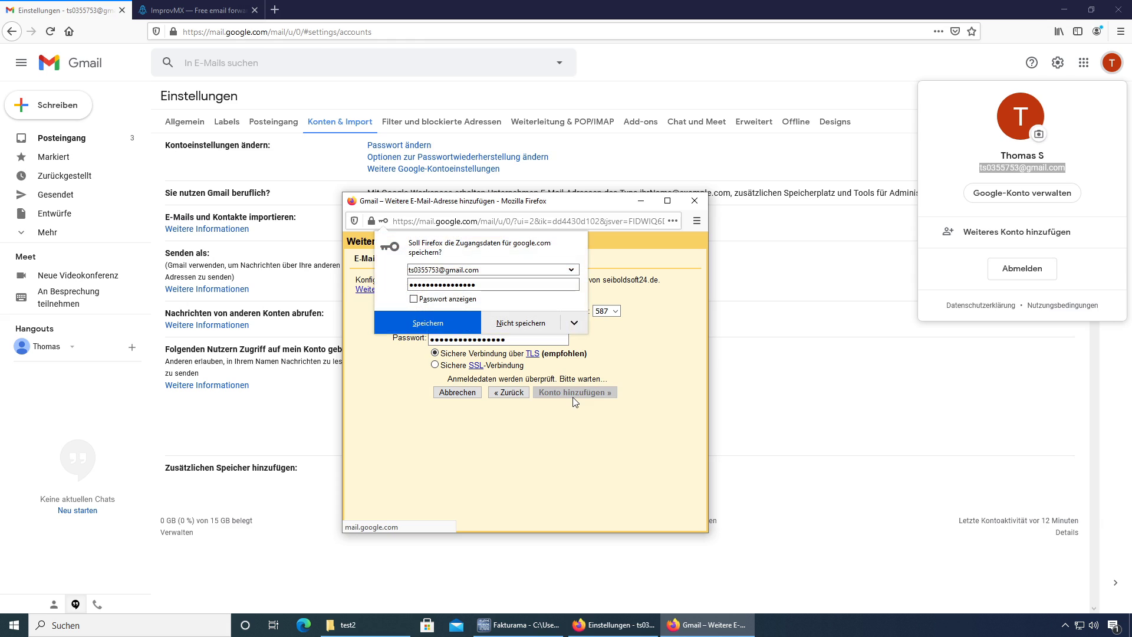
{"action": "left_click", "coordinate": [519, 326]}
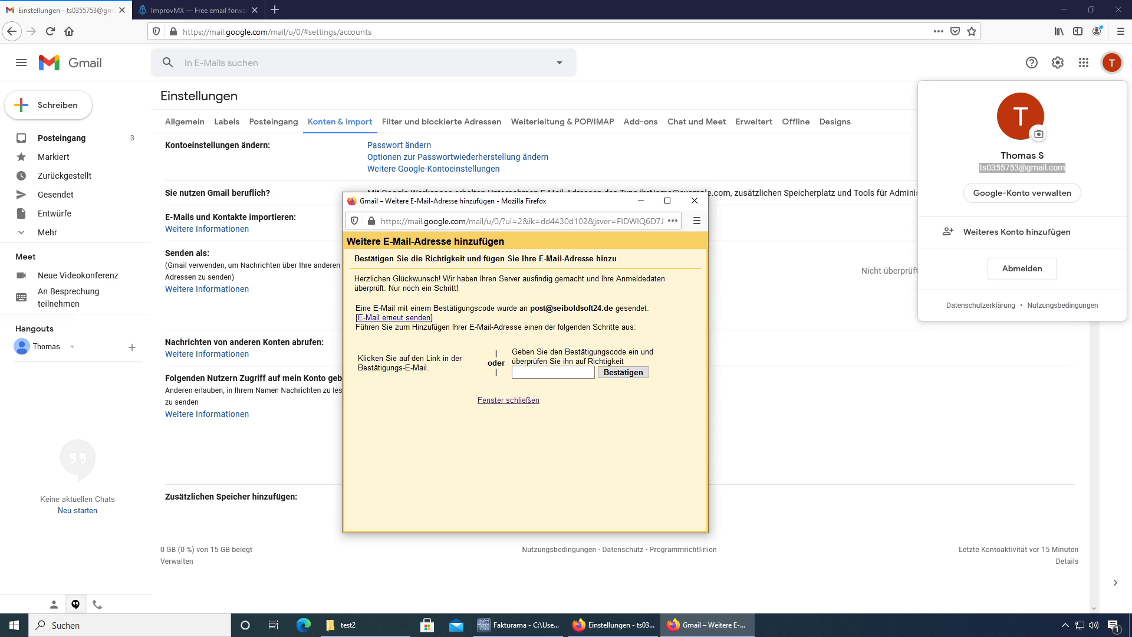
{"action": "left_click_drag", "start_coordinate": [530, 308], "coordinate": [613, 307]}
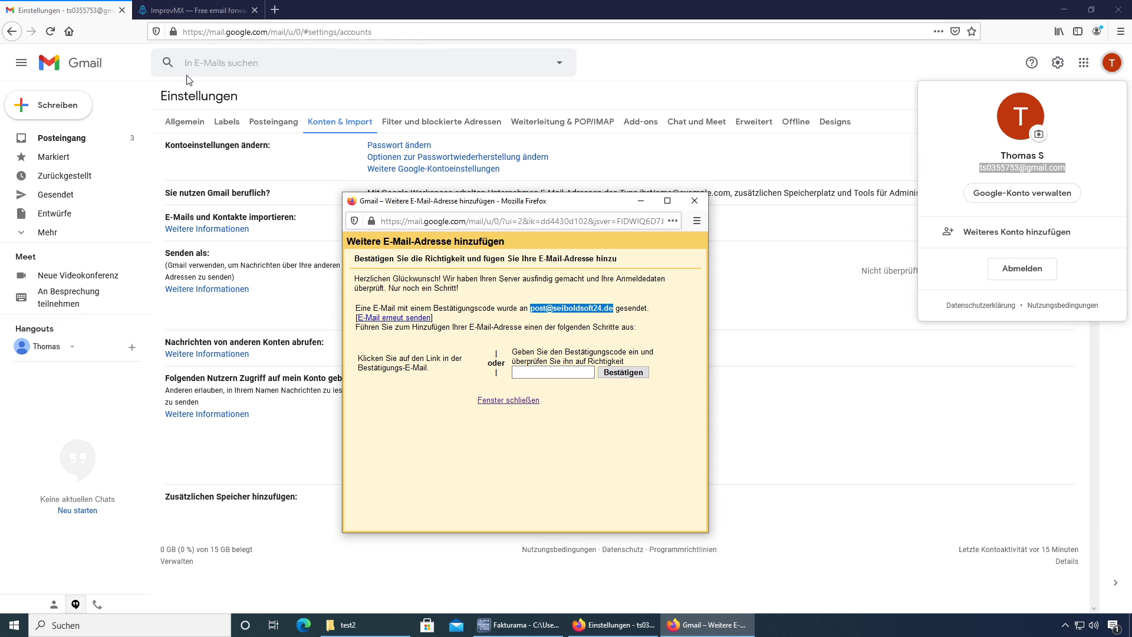
Step: Open the Gmail confirmation e-mail in the inbox and copy its confirmation code
{"action": "left_click", "coordinate": [59, 142]}
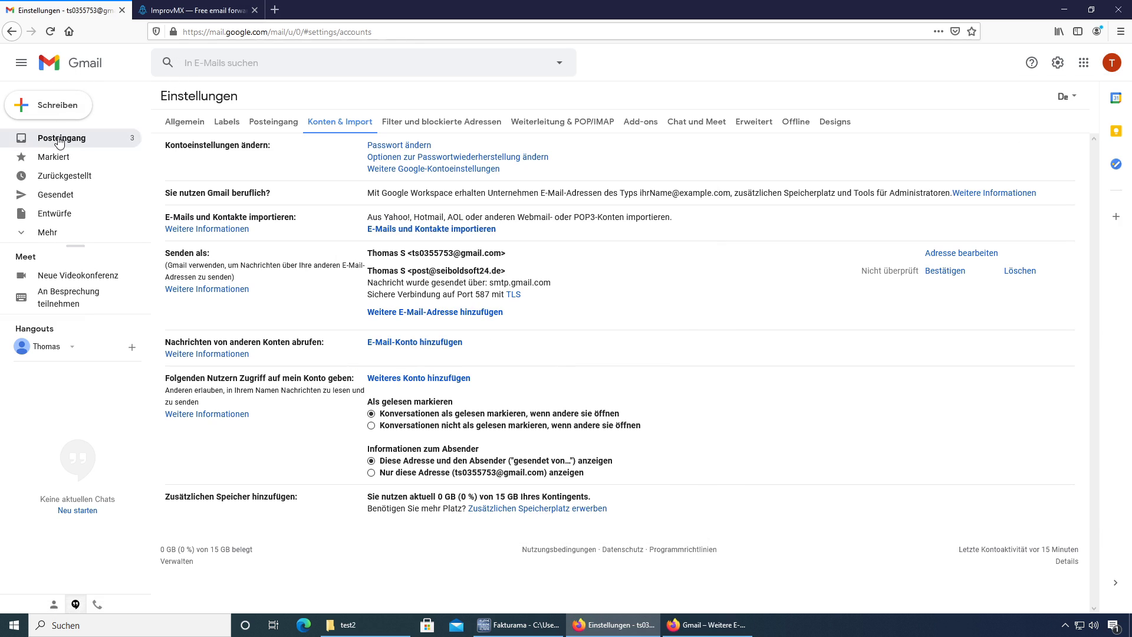
{"action": "left_click", "coordinate": [59, 141]}
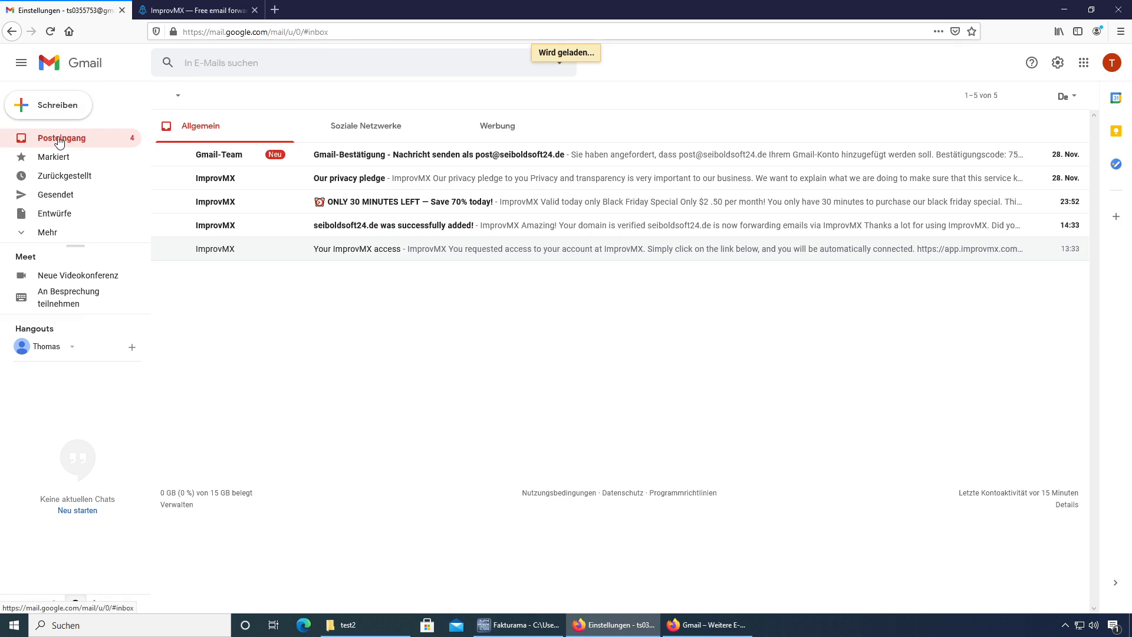
{"action": "left_click", "coordinate": [392, 160]}
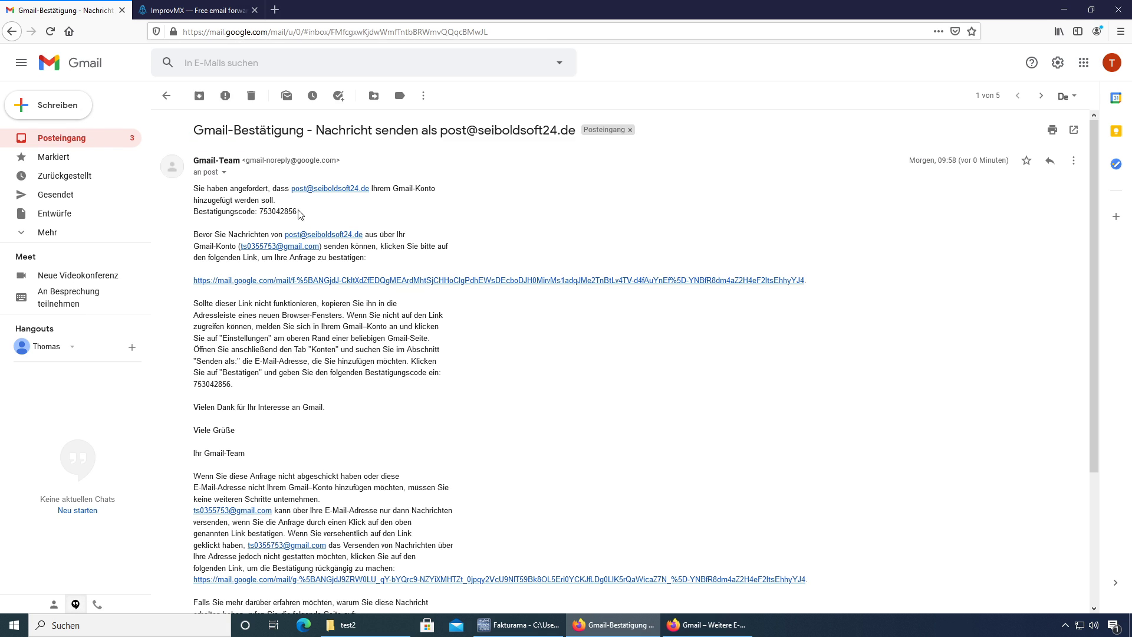
{"action": "left_click_drag", "start_coordinate": [296, 211], "coordinate": [259, 212]}
{"action": "key", "text": "ctrl+c"}
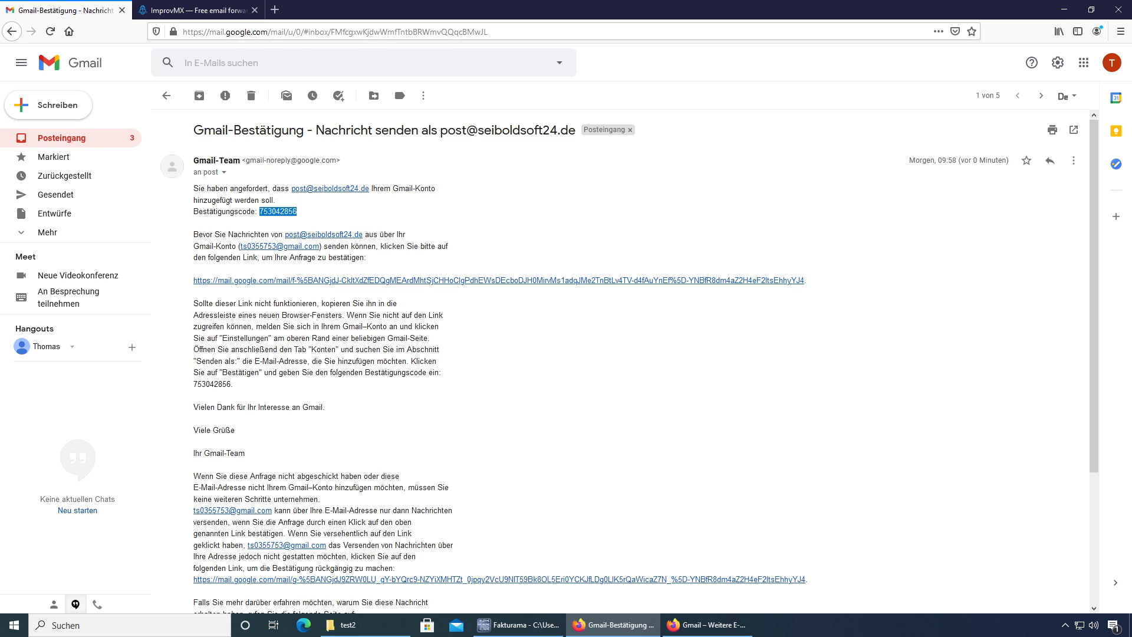
Step: Paste the code into the 'Weitere E-Mail-Adresse hinzufügen' popup and confirm with Bestätigen
{"action": "left_click", "coordinate": [711, 625]}
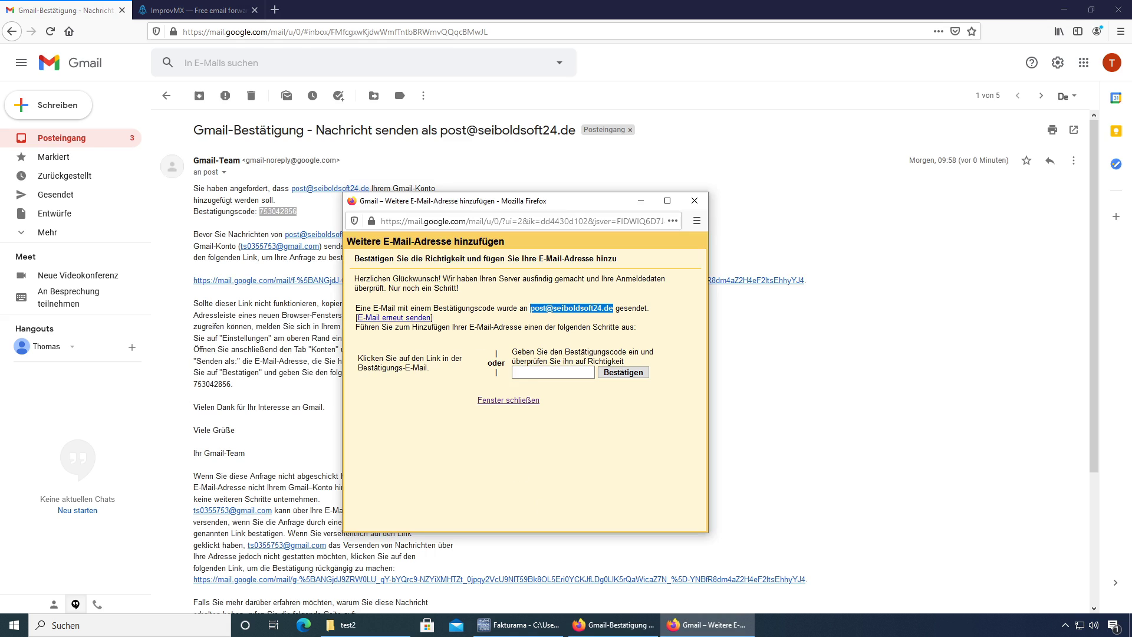
{"action": "left_click", "coordinate": [530, 372]}
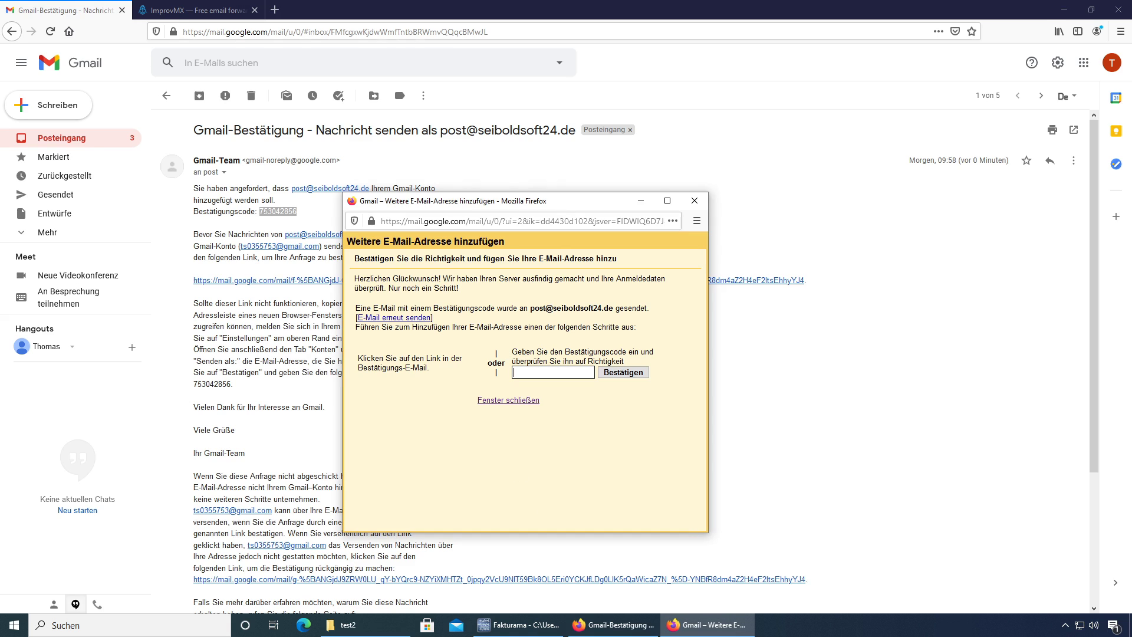
{"action": "key", "text": "ctrl+v"}
{"action": "left_click", "coordinate": [625, 374]}
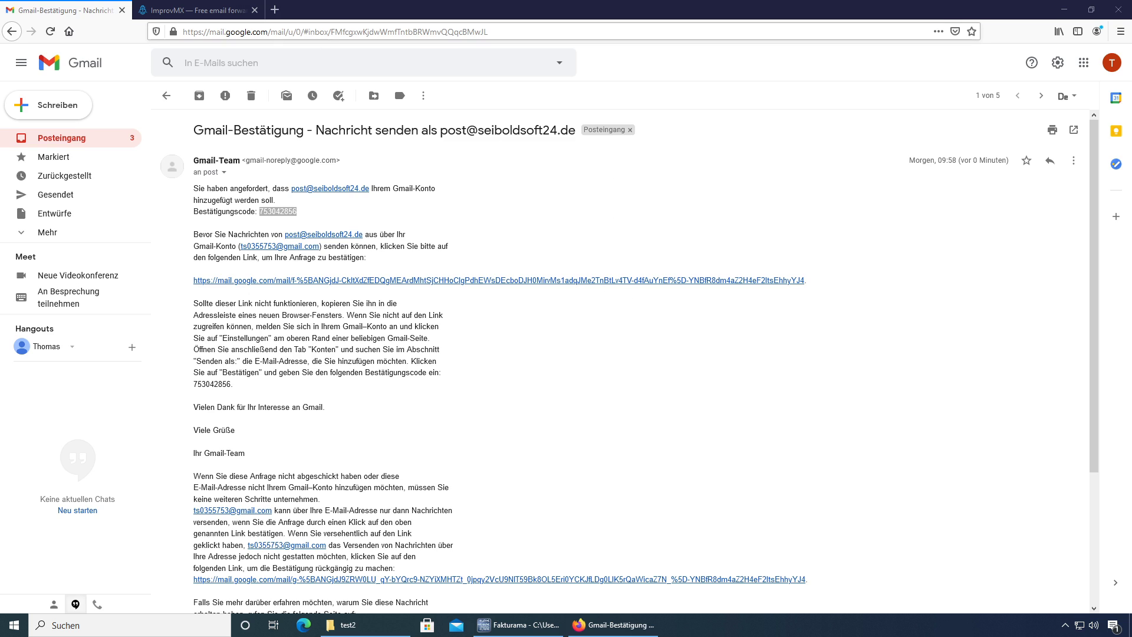
Step: Search 'gmail zugriff weniger sichere apps aktivieren' and open the Google-Konto help article on less secure apps
{"action": "key", "text": "ctrl+l"}
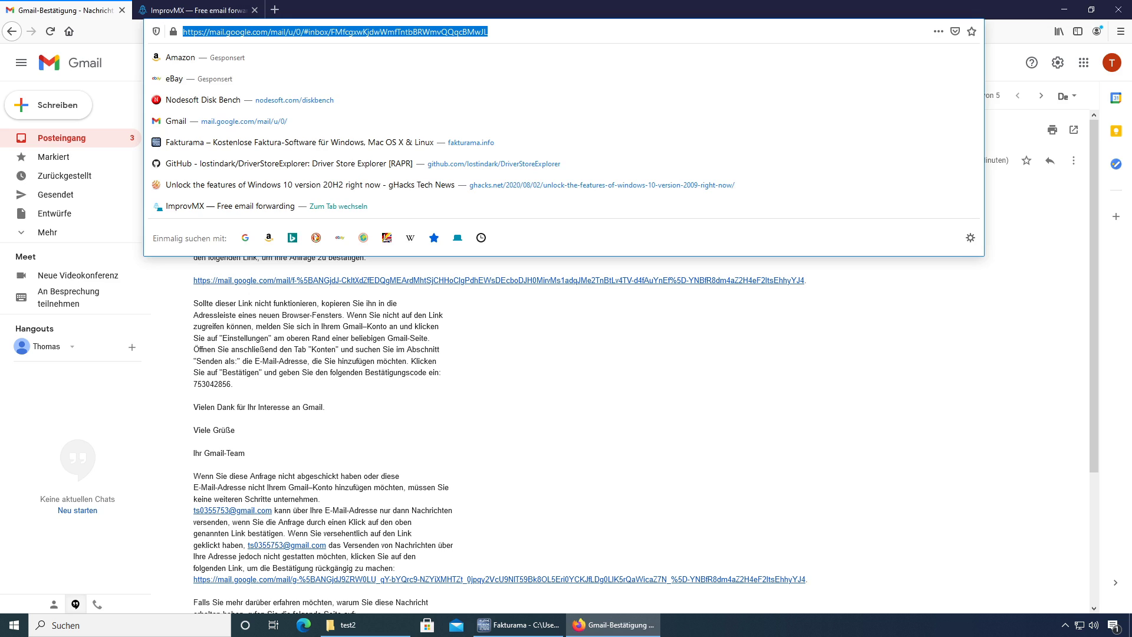
{"action": "type", "text": "gmail zugriff weniger sichere apps aktivieren"}
{"action": "key", "text": "Return"}
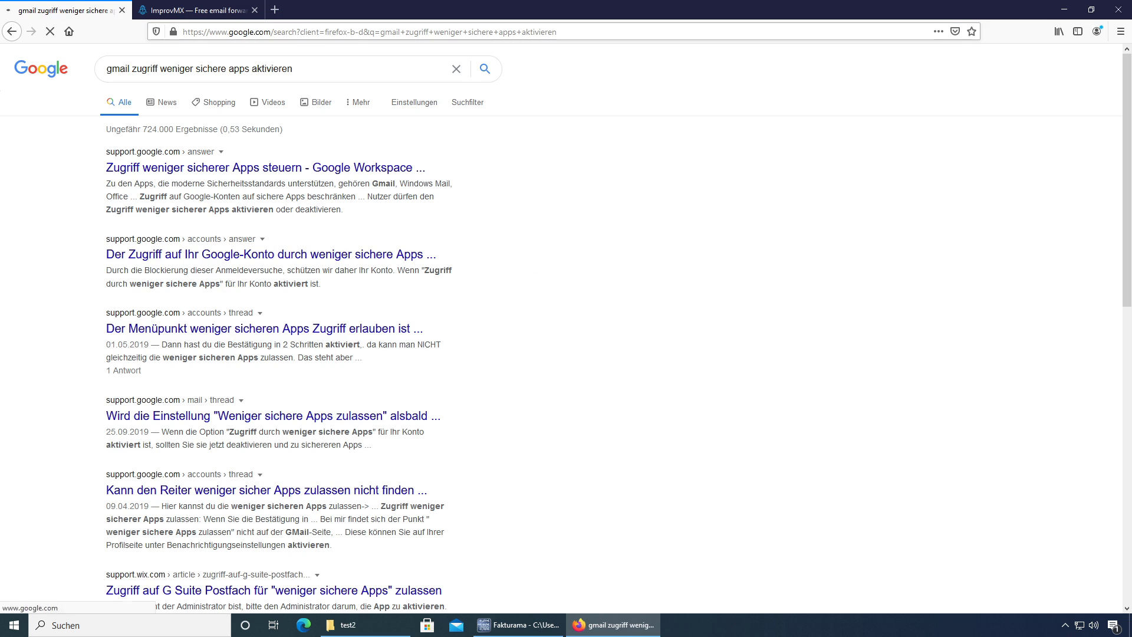
{"action": "left_click", "coordinate": [199, 175]}
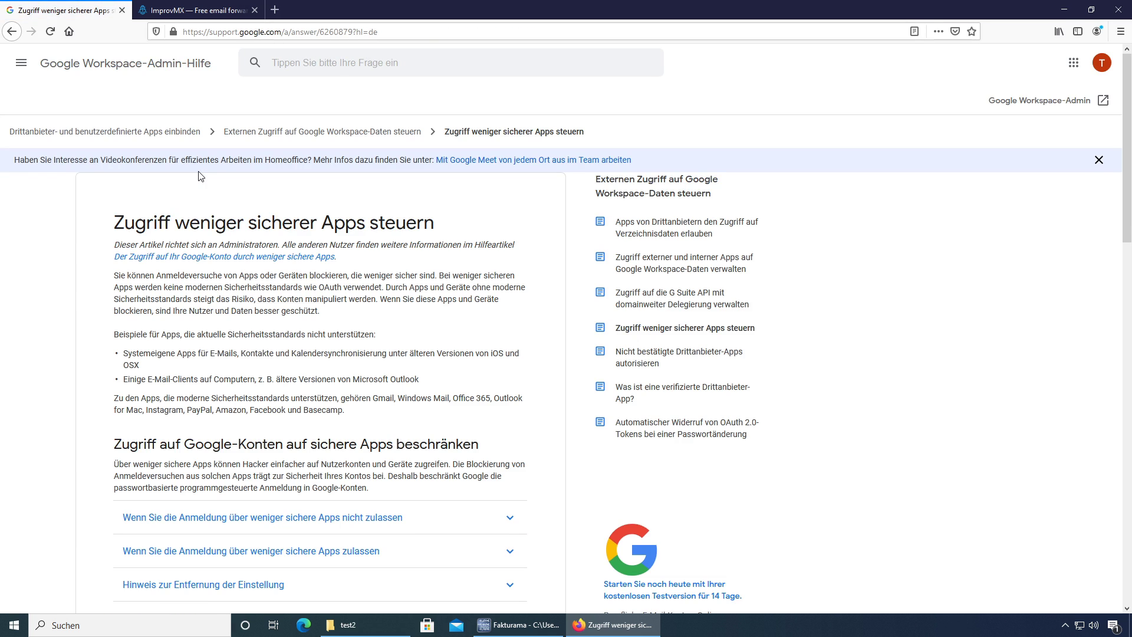
{"action": "scroll", "coordinate": [296, 475], "scroll_direction": "down", "scroll_amount": 1}
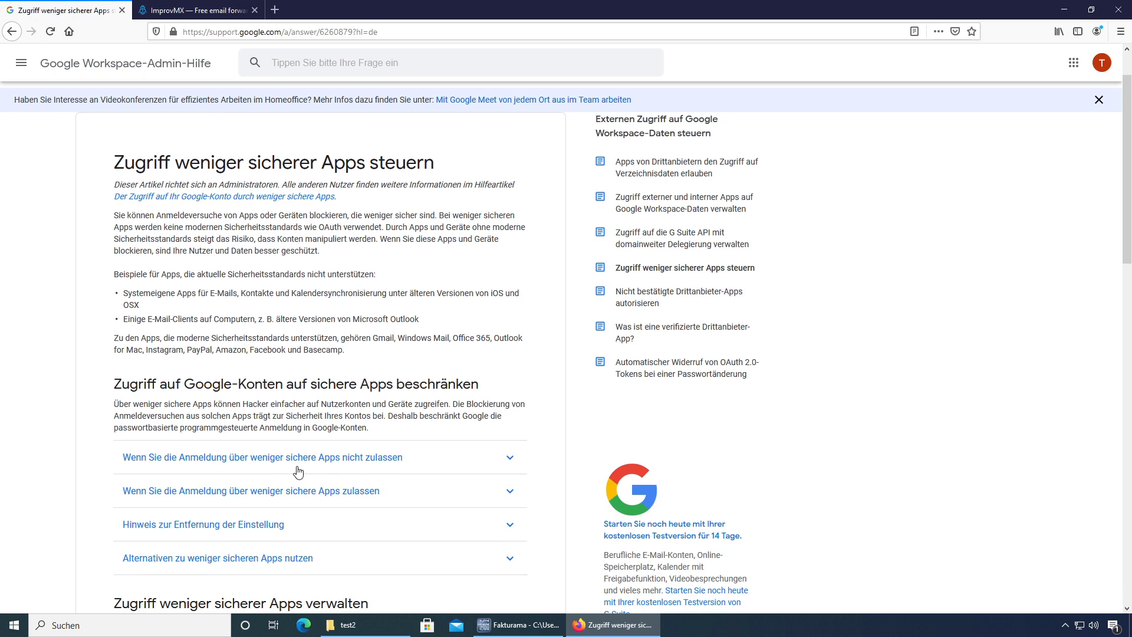
{"action": "left_click", "coordinate": [276, 467]}
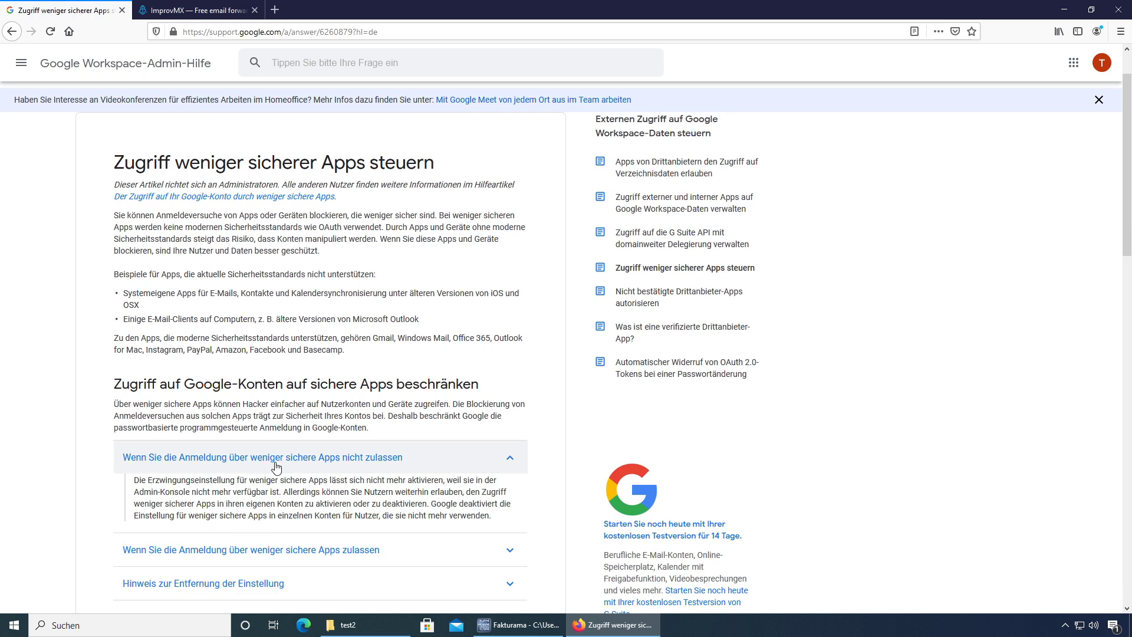
{"action": "key", "text": "alt+Left"}
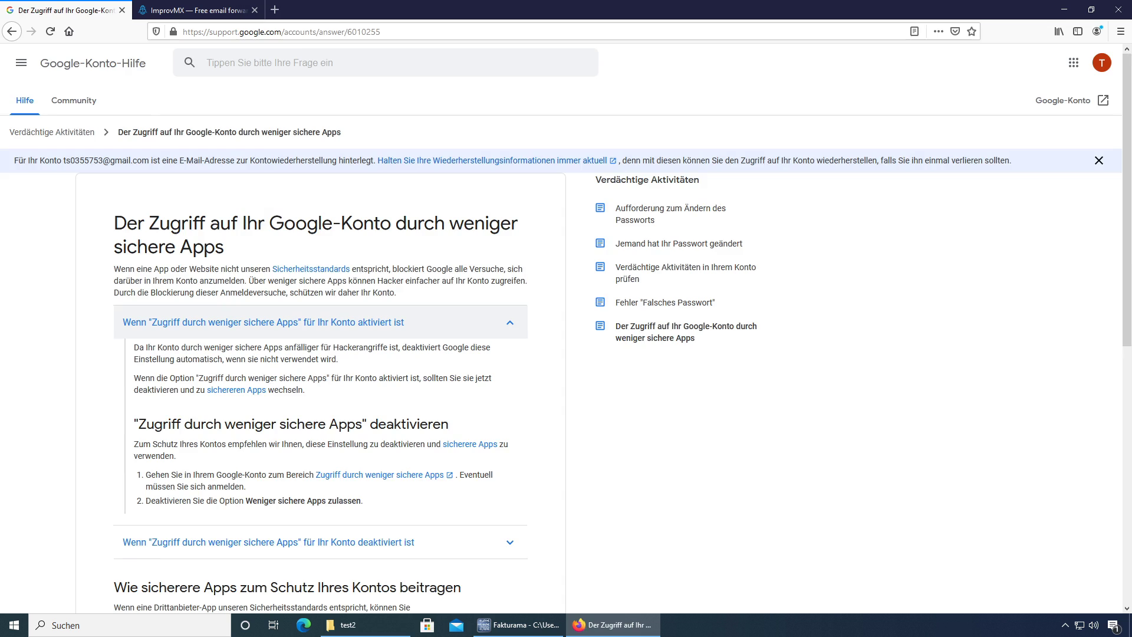
Step: Switch 'Zugriff durch weniger sichere Apps' to AN, then open the Gmail inbox in a new tab
{"action": "left_click", "coordinate": [346, 478]}
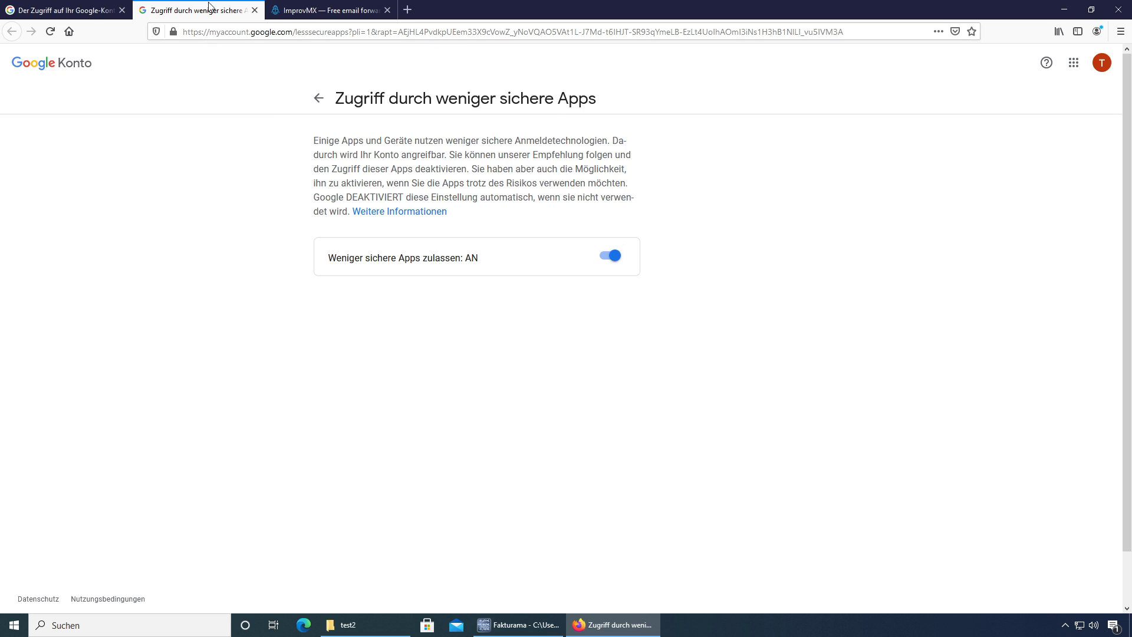
{"action": "left_click", "coordinate": [104, 8]}
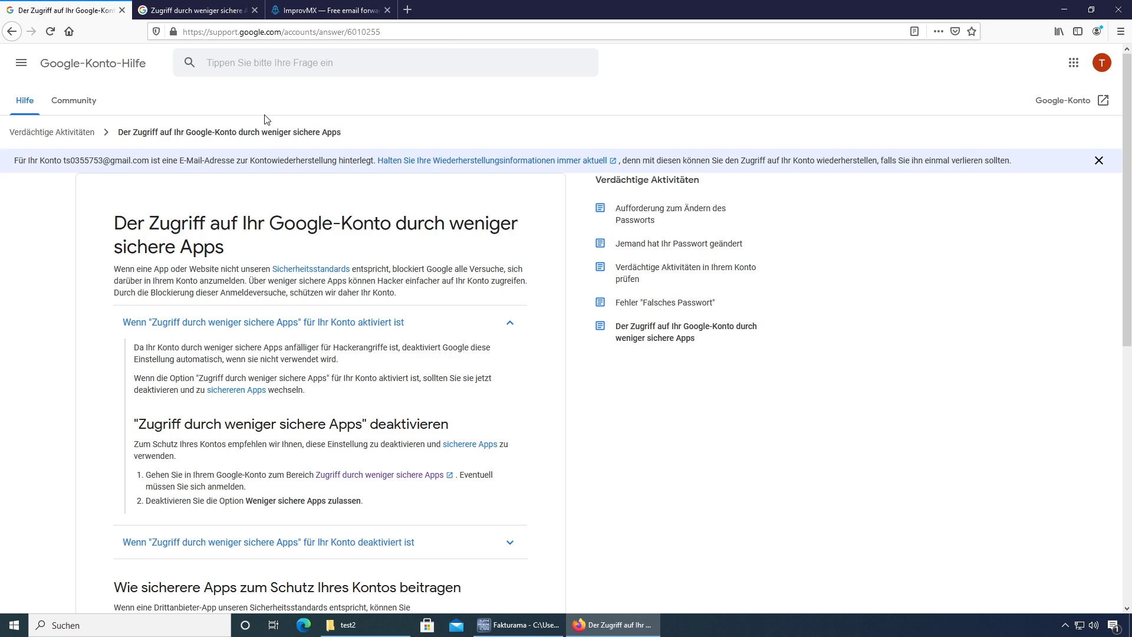
{"action": "left_click", "coordinate": [20, 63]}
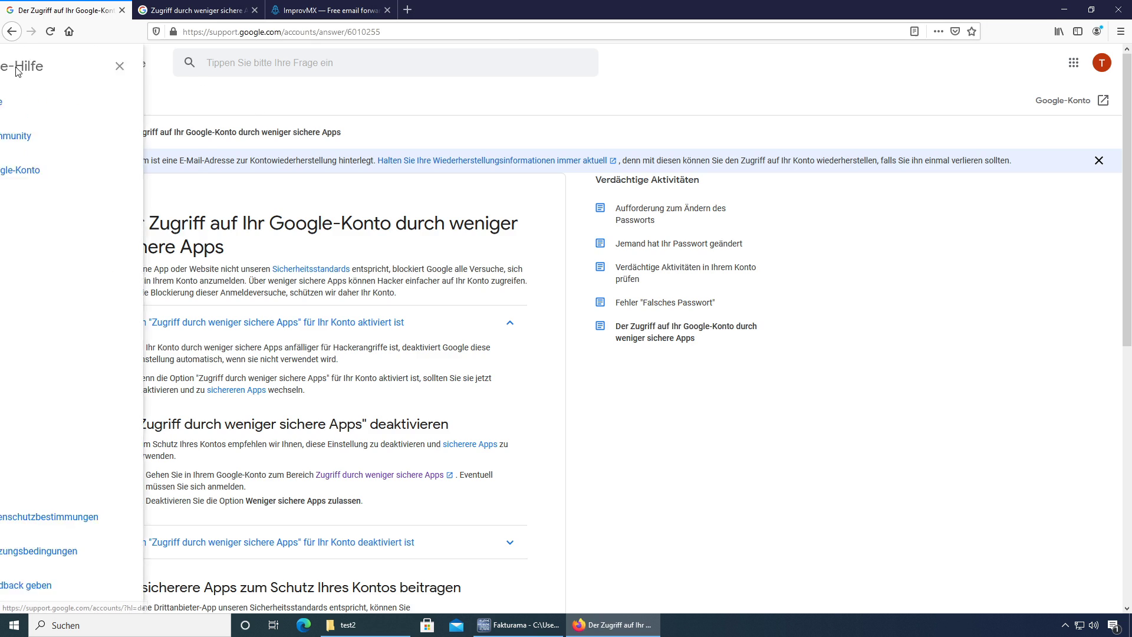
{"action": "left_click", "coordinate": [1101, 63]}
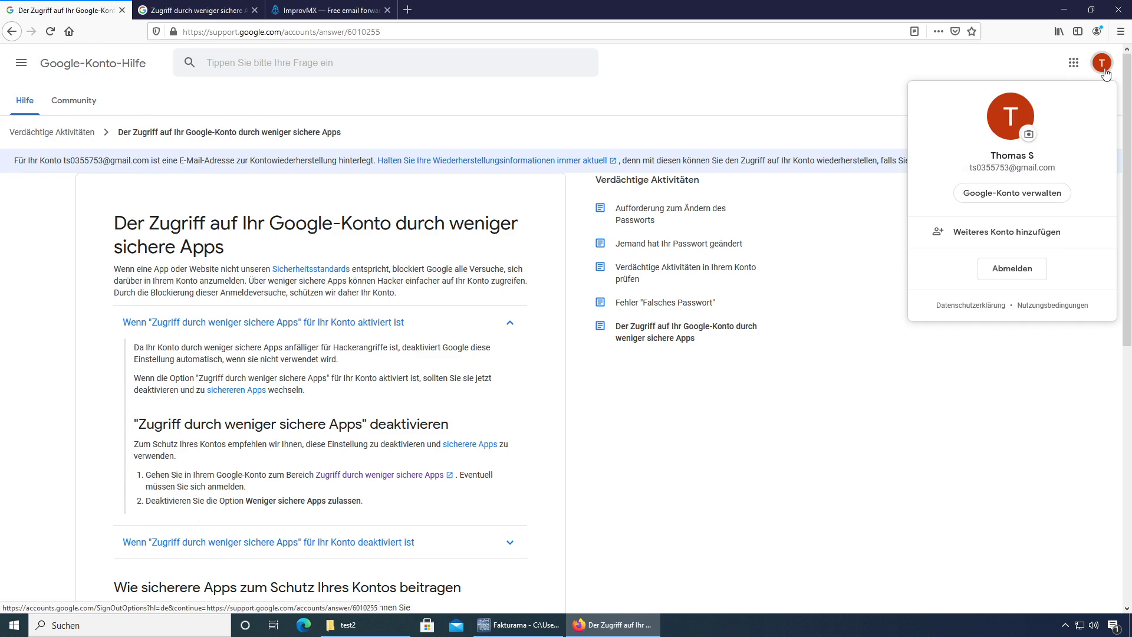
{"action": "left_click", "coordinate": [1073, 63]}
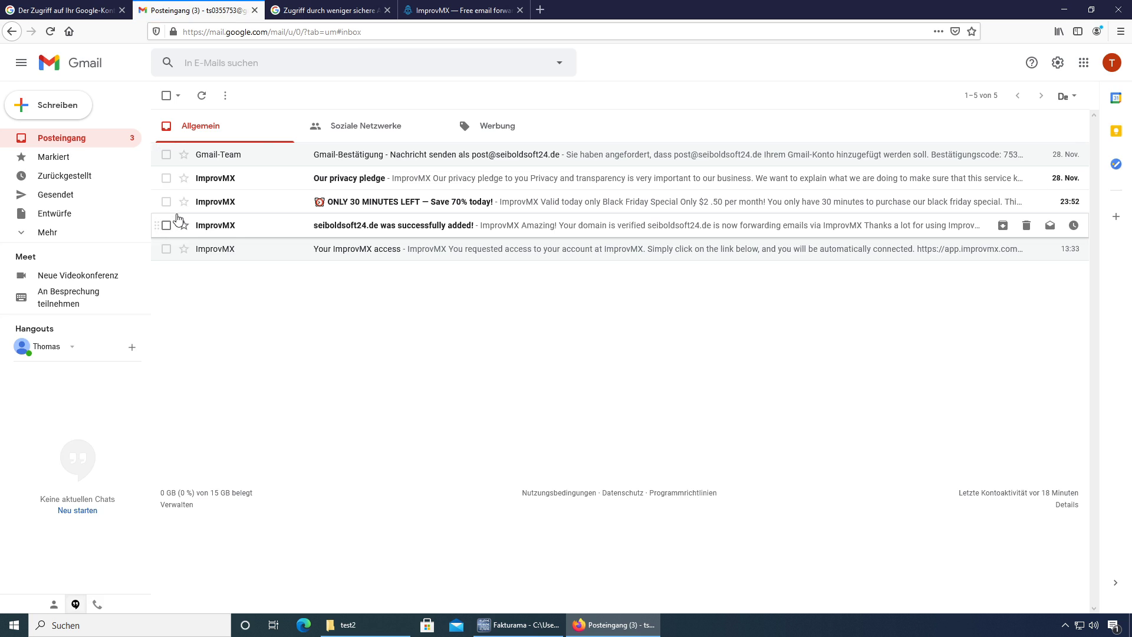
Step: Send a mail titled 'Test' from the seiboldsoft24.de address to the suggested contact address
{"action": "left_click", "coordinate": [62, 112]}
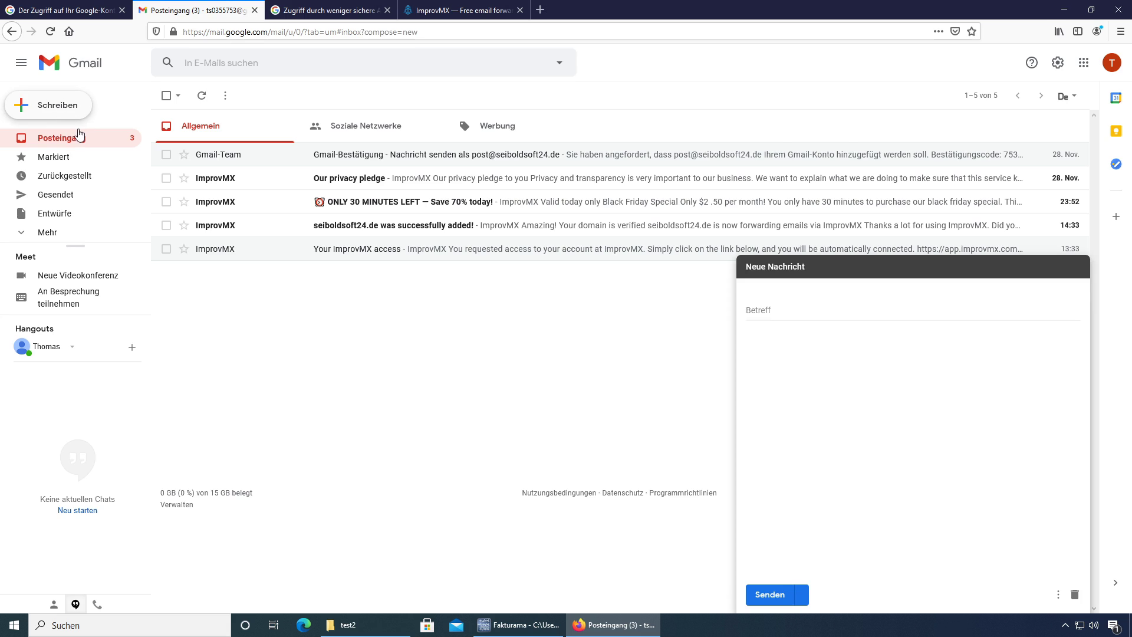
{"action": "left_click", "coordinate": [851, 294]}
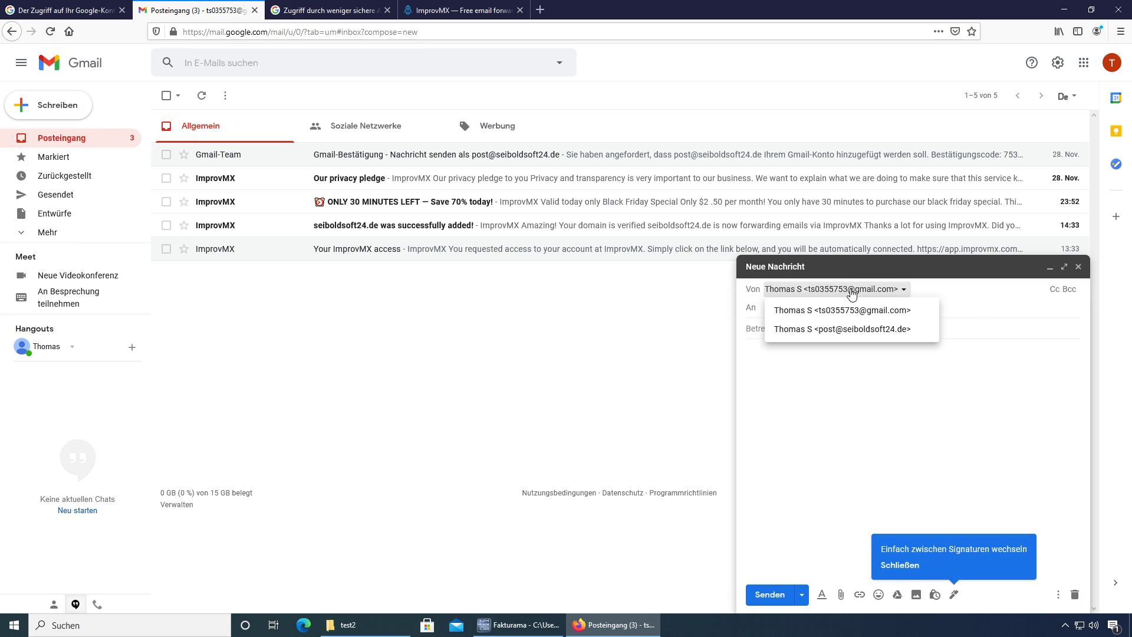
{"action": "left_click", "coordinate": [862, 335]}
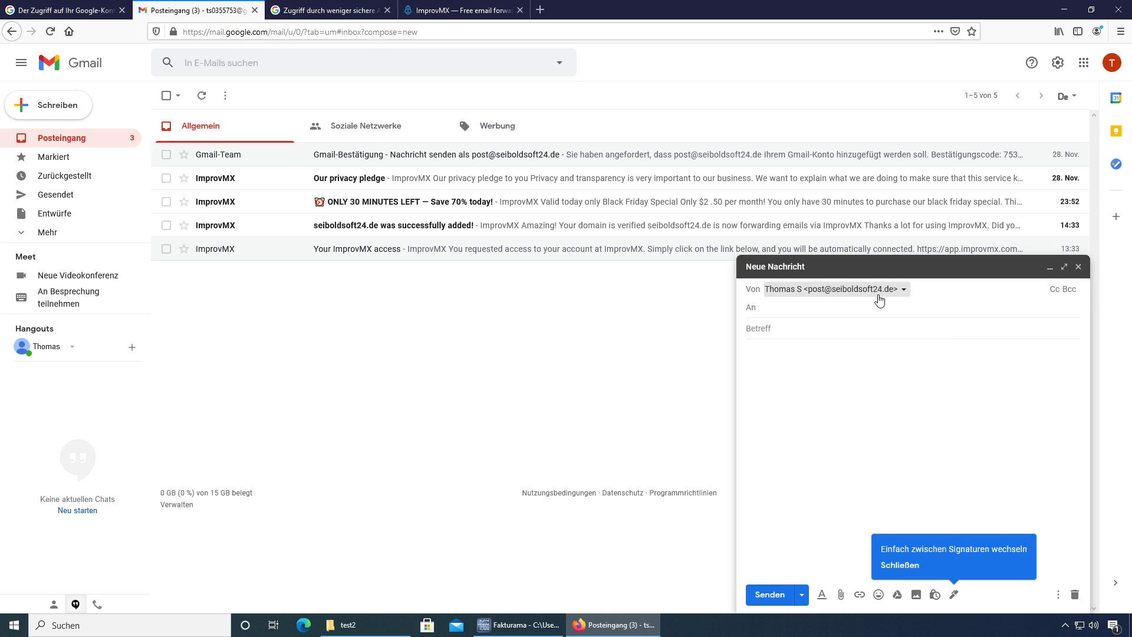
{"action": "left_click", "coordinate": [831, 312]}
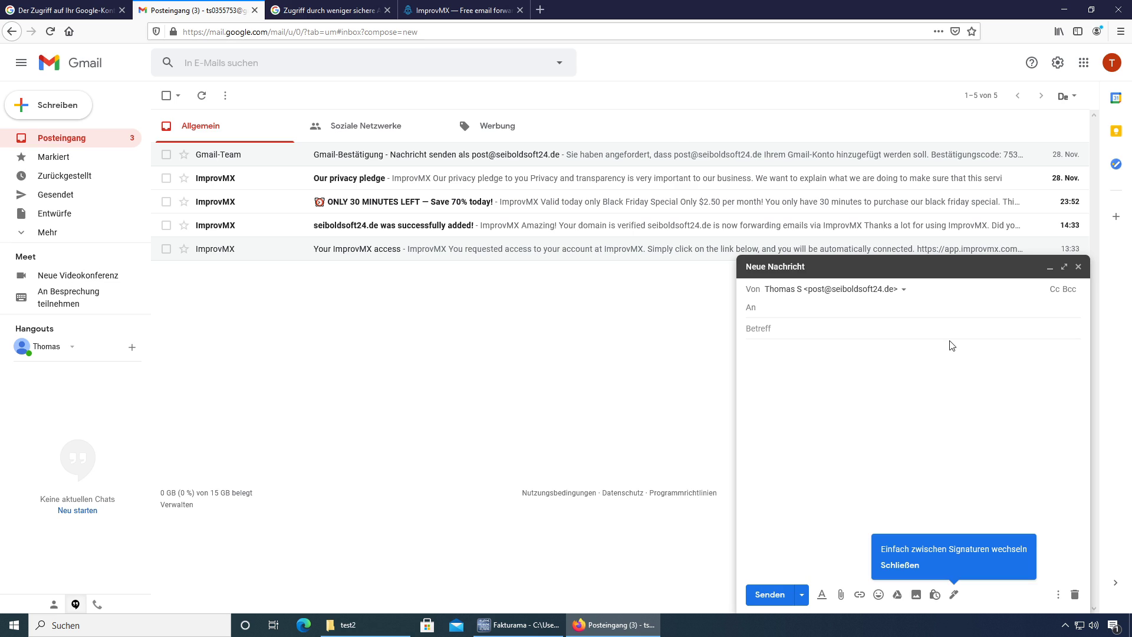
{"action": "type", "text": "kont"}
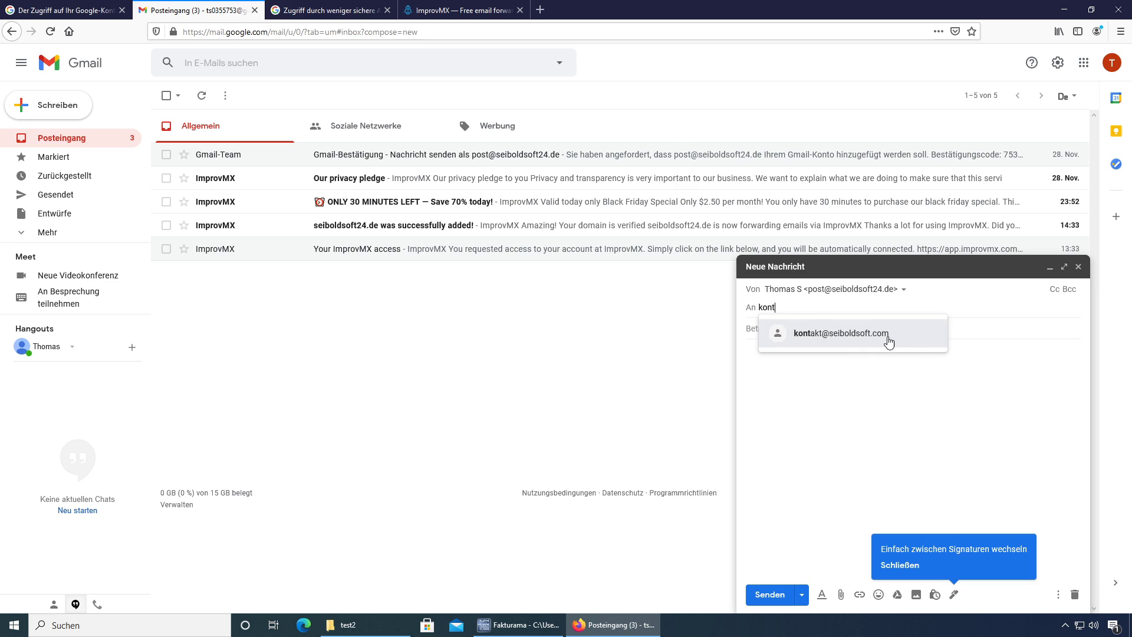
{"action": "left_click", "coordinate": [872, 336]}
{"action": "left_click", "coordinate": [838, 328]}
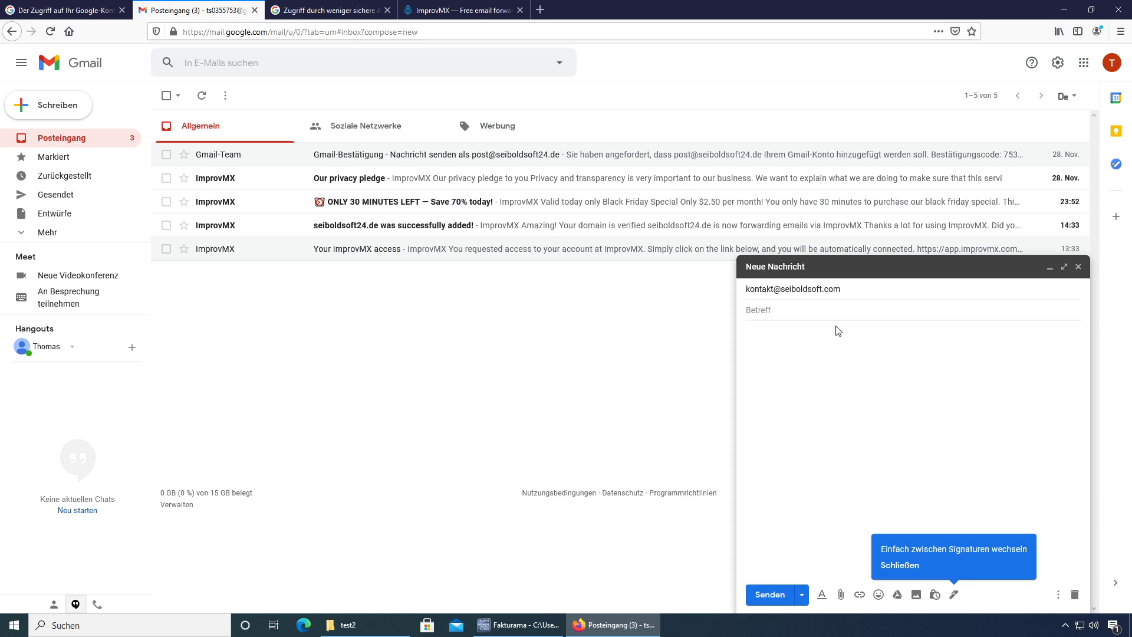
{"action": "type", "text": "Test"}
{"action": "key", "text": "Tab"}
{"action": "type", "text": "Test"}
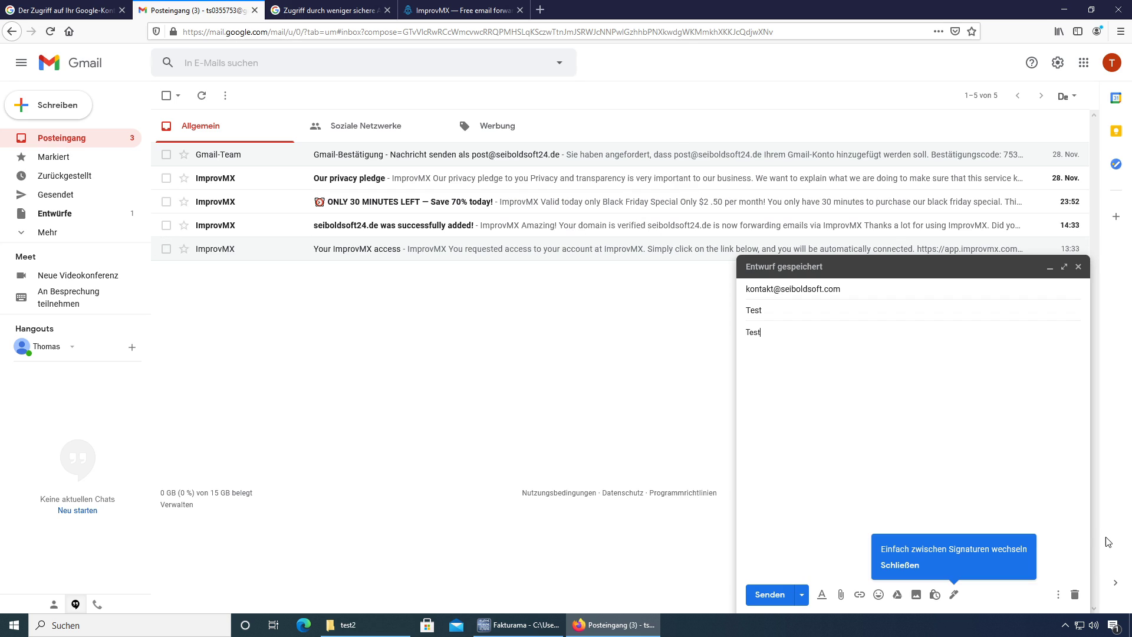
{"action": "left_click", "coordinate": [776, 595]}
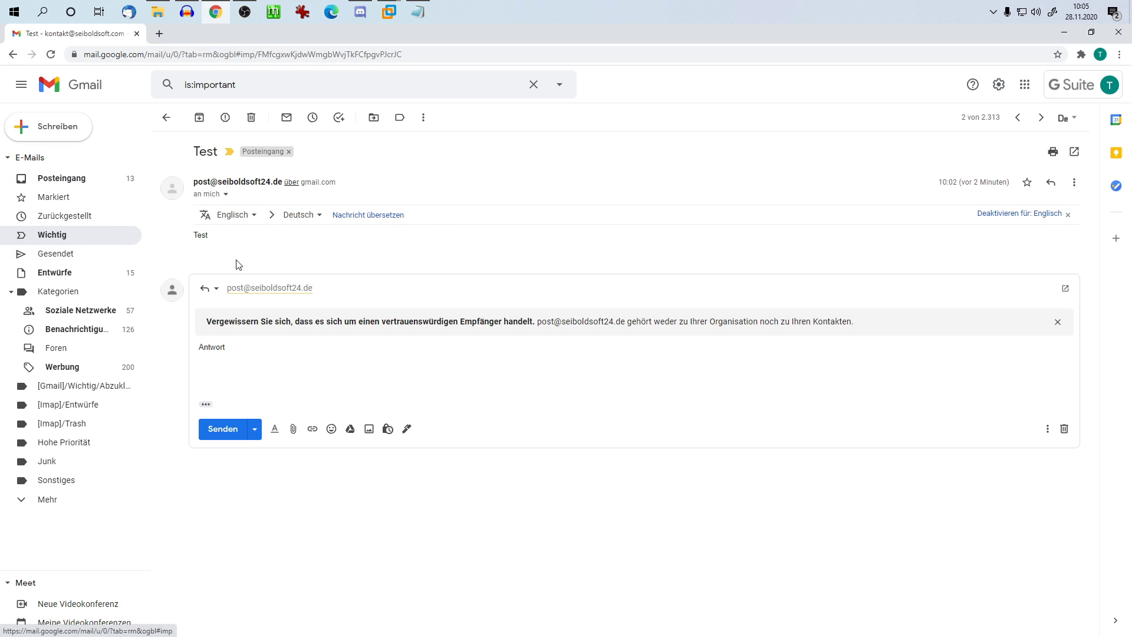
Step: Send the drafted 'Antwort' reply and open the 'Test' thread in the original Gmail inbox
{"action": "left_click", "coordinate": [324, 372]}
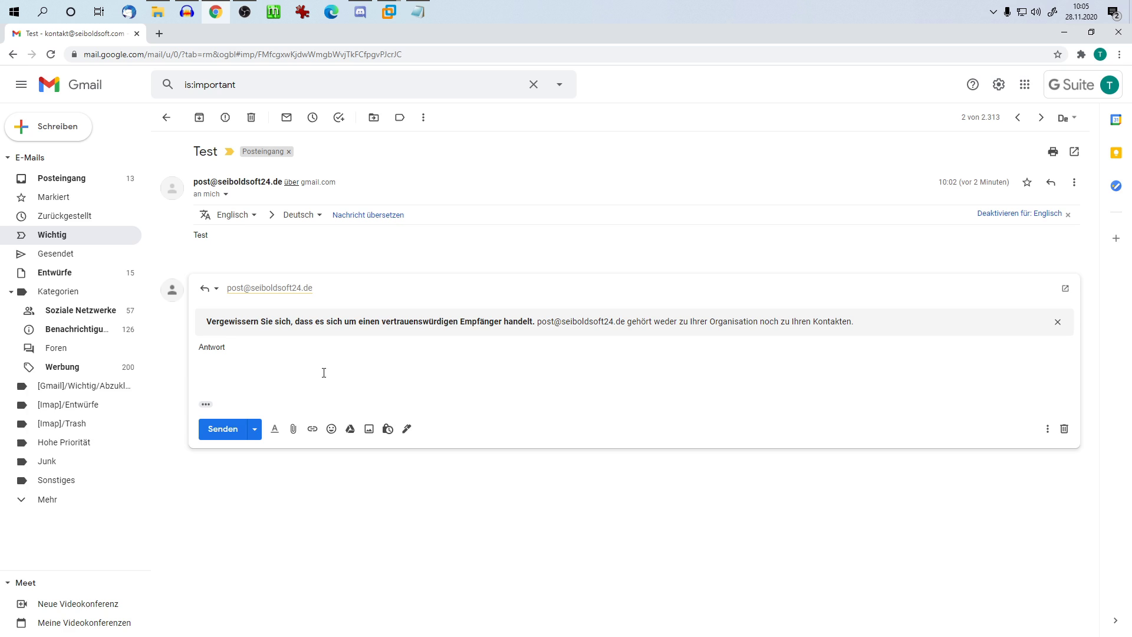
{"action": "left_click", "coordinate": [224, 438]}
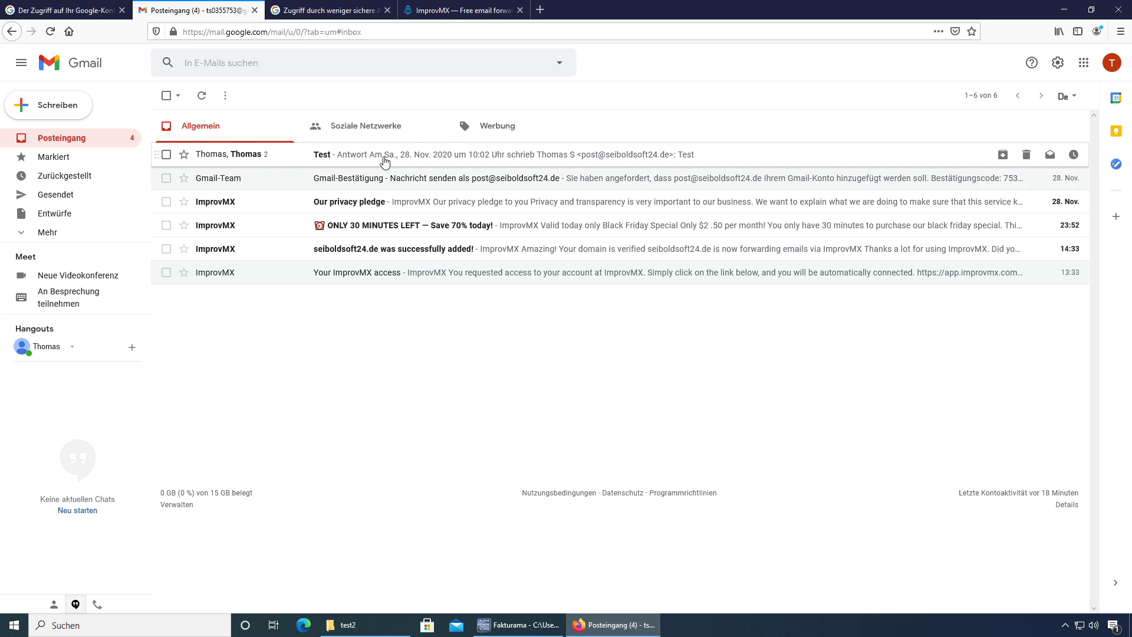
{"action": "left_click", "coordinate": [385, 161]}
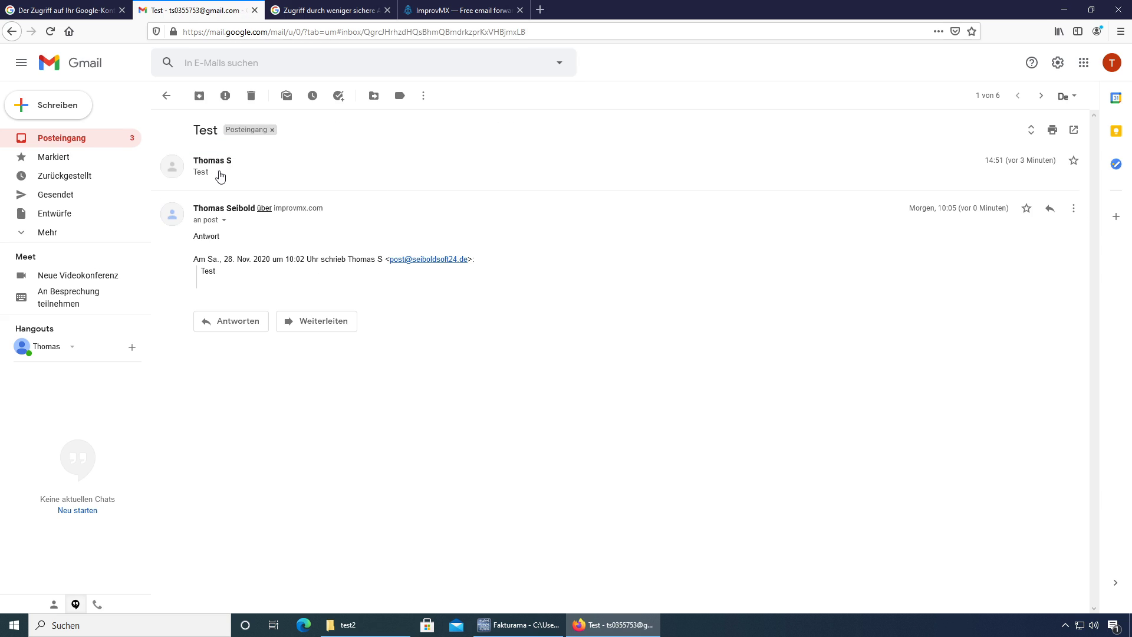